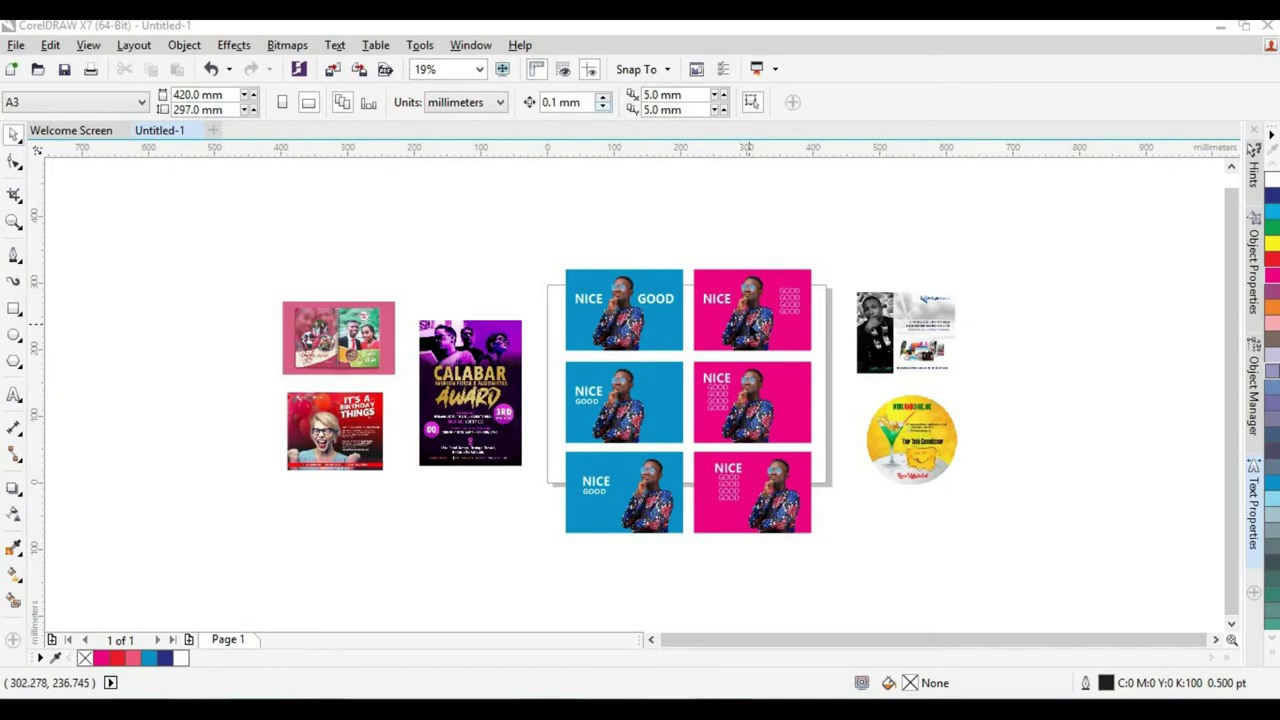
{"action": "left_click", "coordinate": [655, 291]}
{"action": "scroll", "coordinate": [655, 291], "scroll_direction": "up", "scroll_amount": 5}
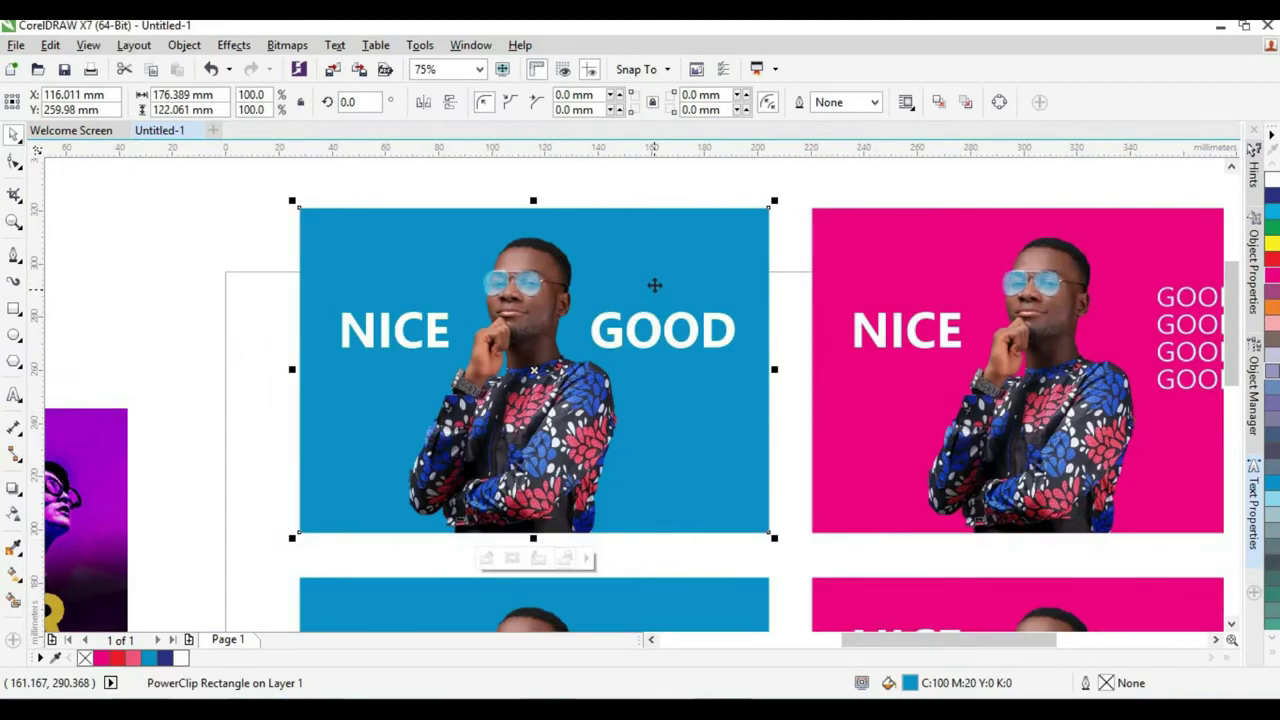
{"action": "left_click", "coordinate": [181, 237]}
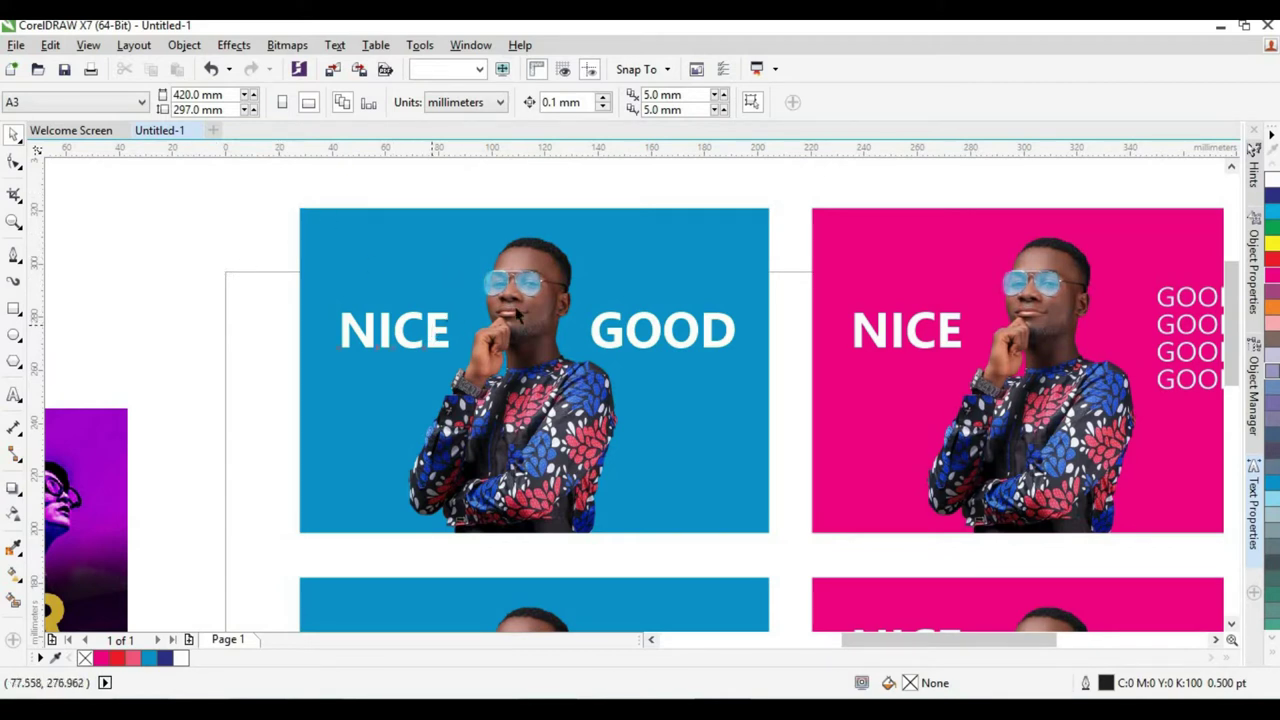
{"action": "left_click", "coordinate": [400, 330]}
{"action": "left_click", "coordinate": [666, 330]}
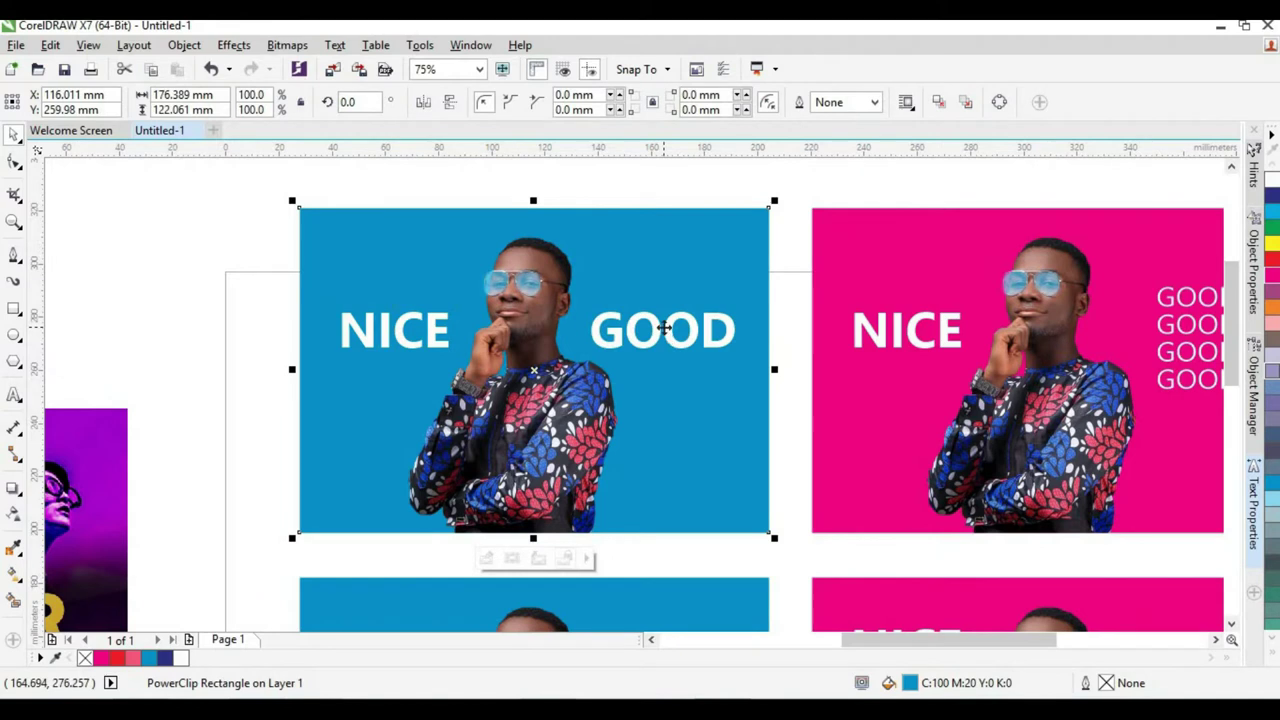
{"action": "left_click", "coordinate": [664, 328]}
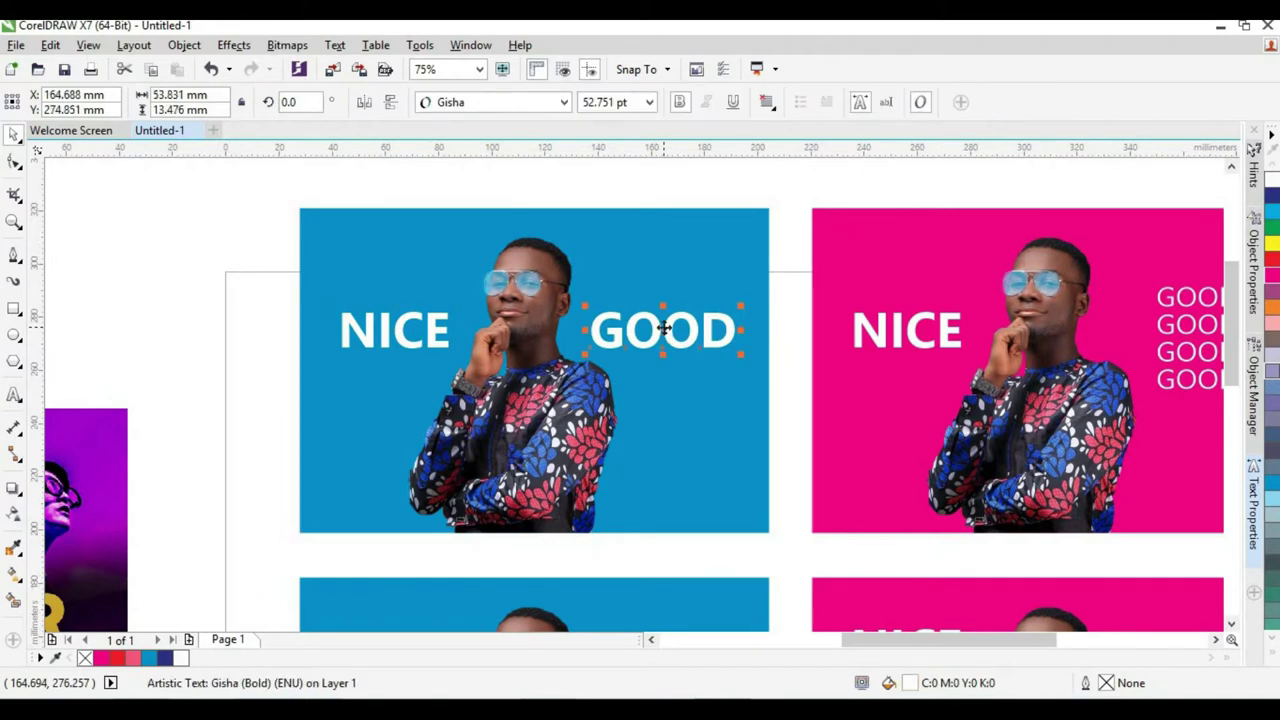
{"action": "left_click", "coordinate": [434, 340]}
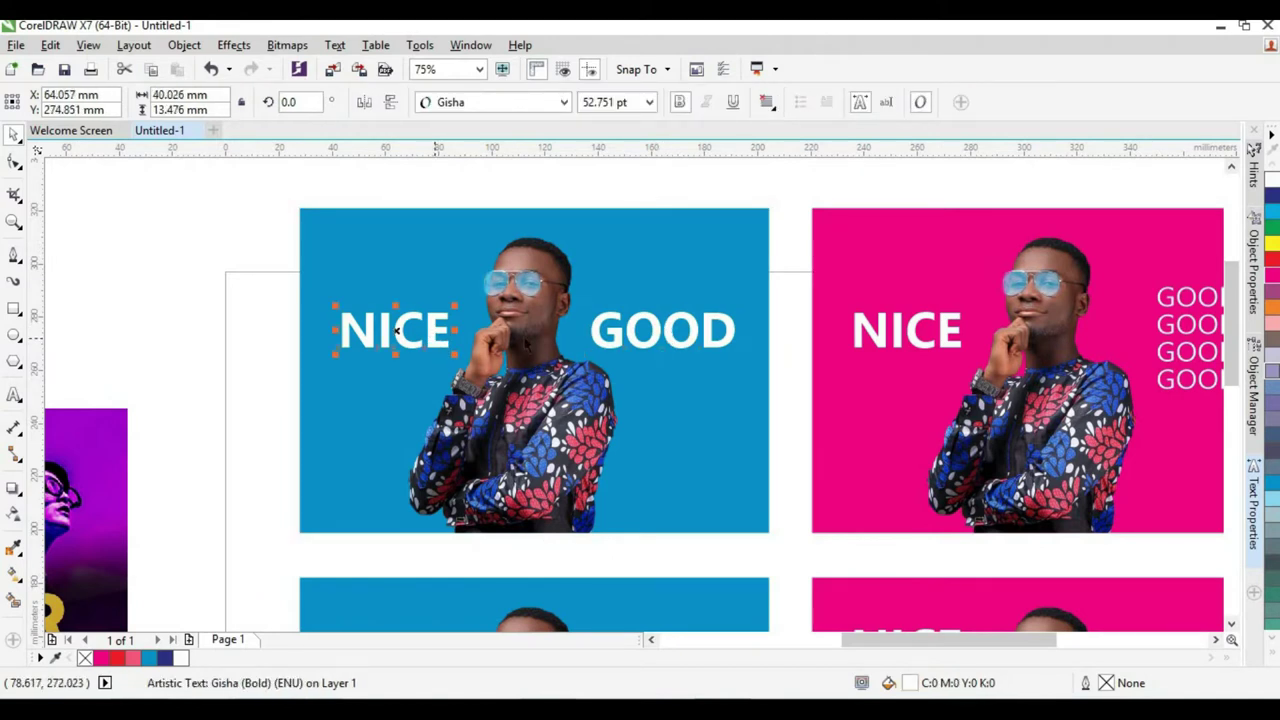
{"action": "left_click", "coordinate": [618, 340]}
{"action": "left_click", "coordinate": [432, 345]}
{"action": "left_click", "coordinate": [477, 337]}
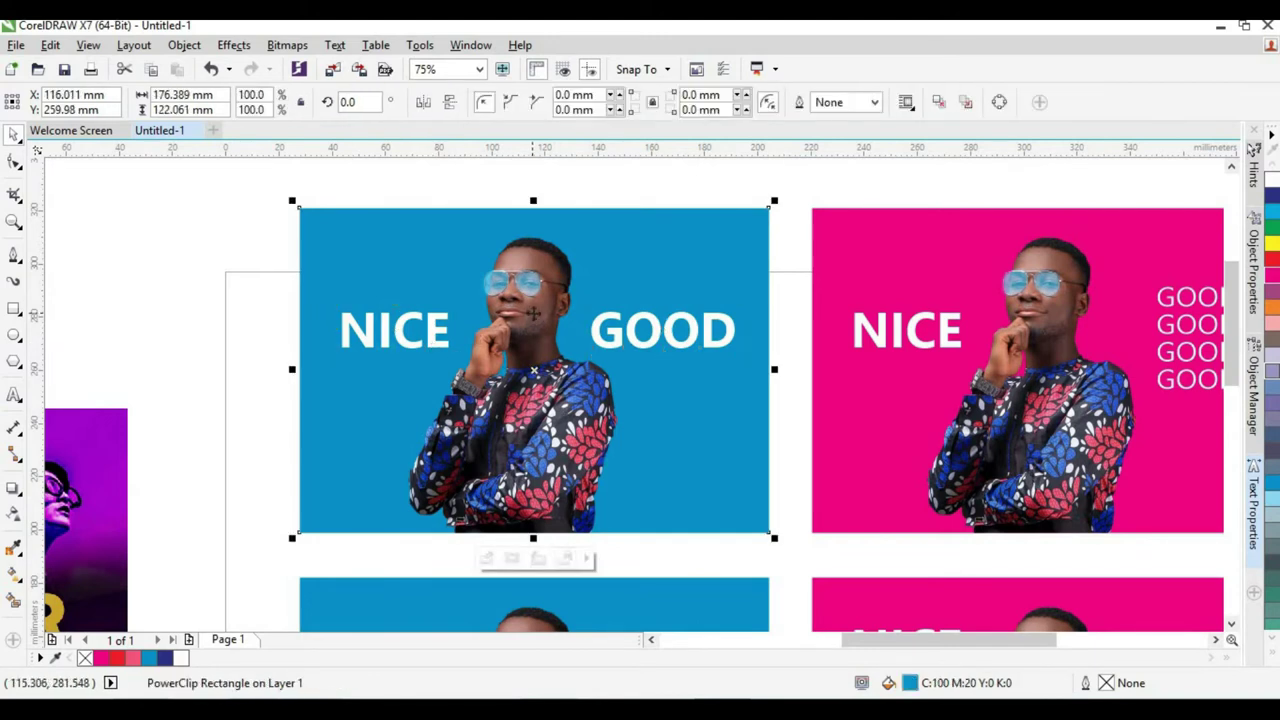
{"action": "left_click", "coordinate": [618, 340]}
{"action": "left_click", "coordinate": [437, 345]}
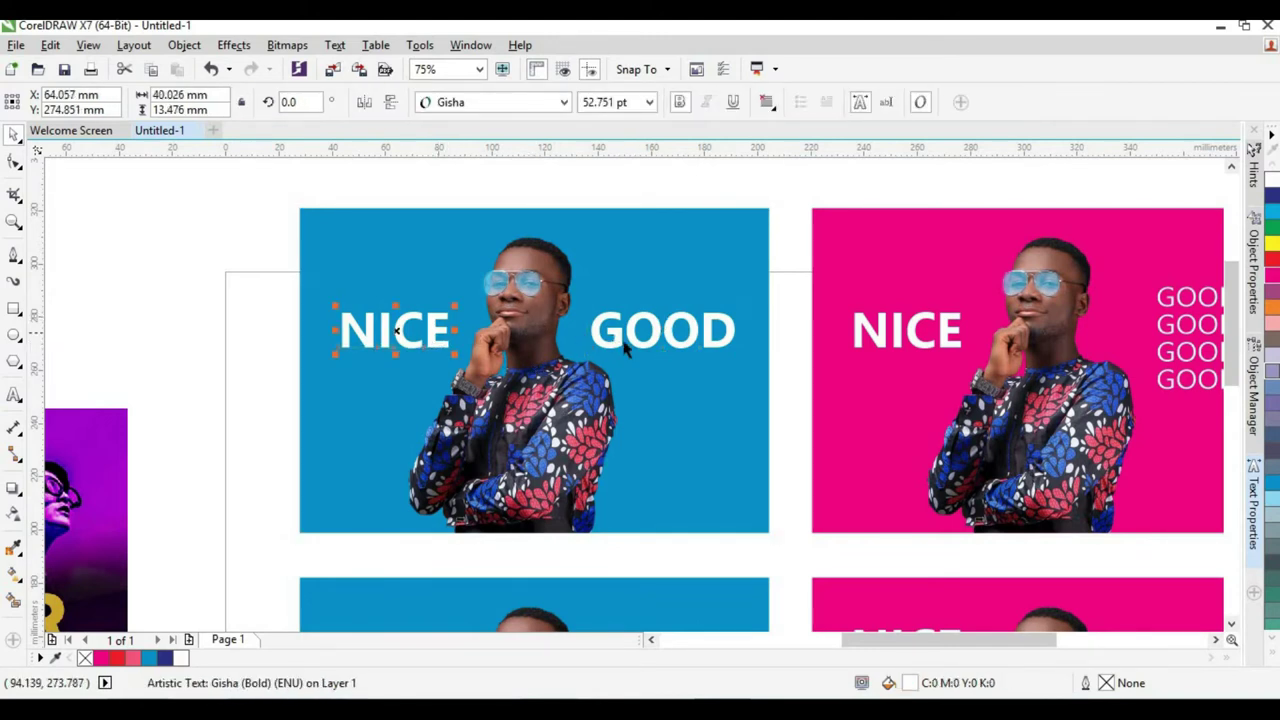
{"action": "left_click", "coordinate": [605, 342]}
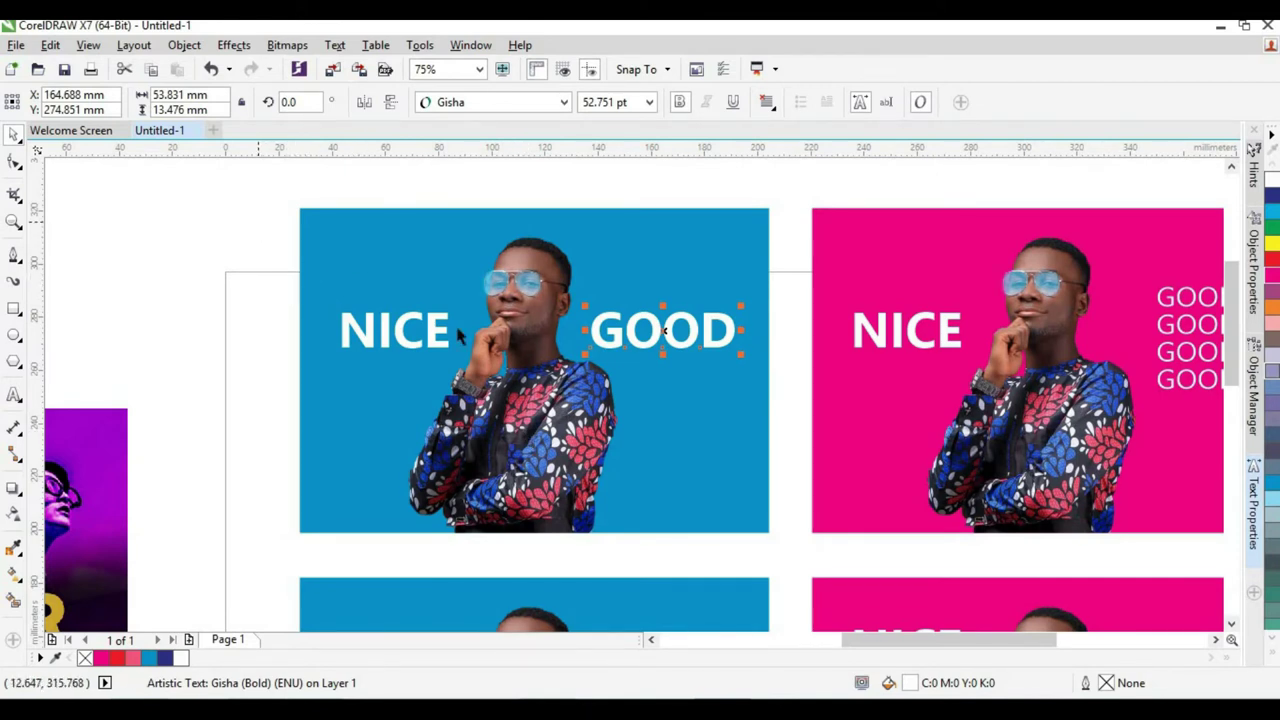
{"action": "key", "text": "Escape"}
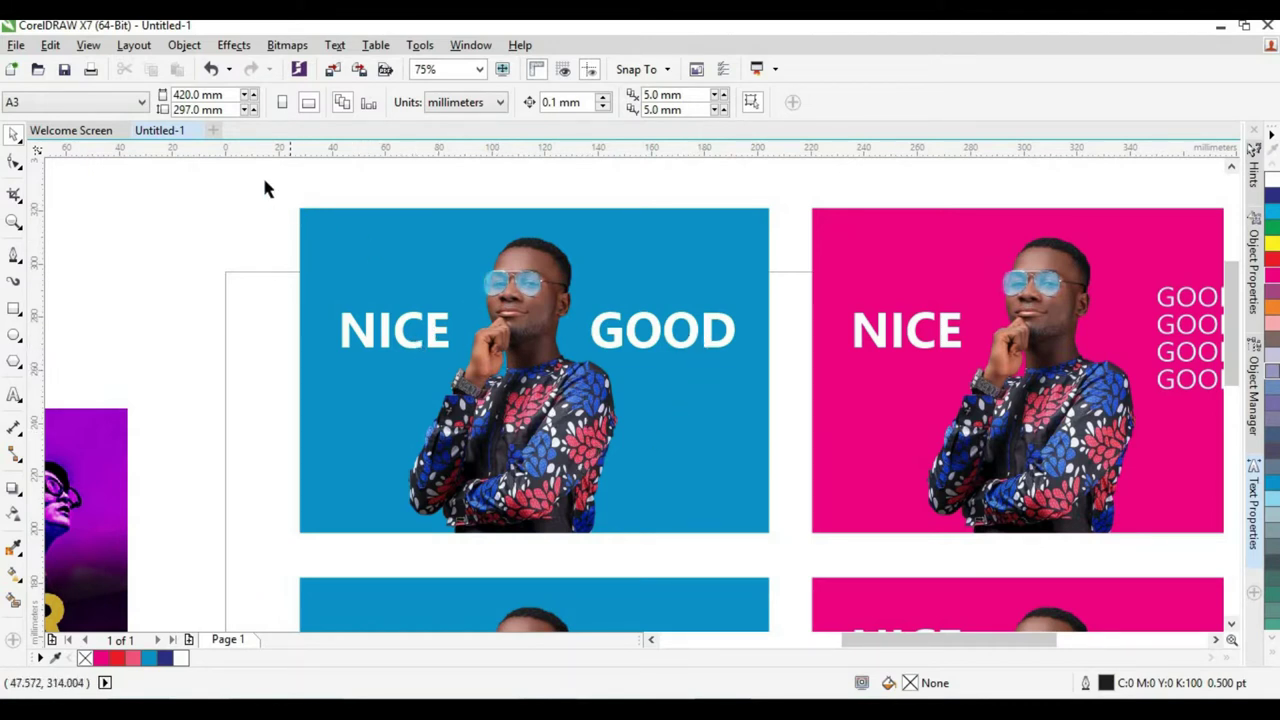
{"action": "left_click_drag", "start_coordinate": [265, 181], "coordinate": [797, 540]}
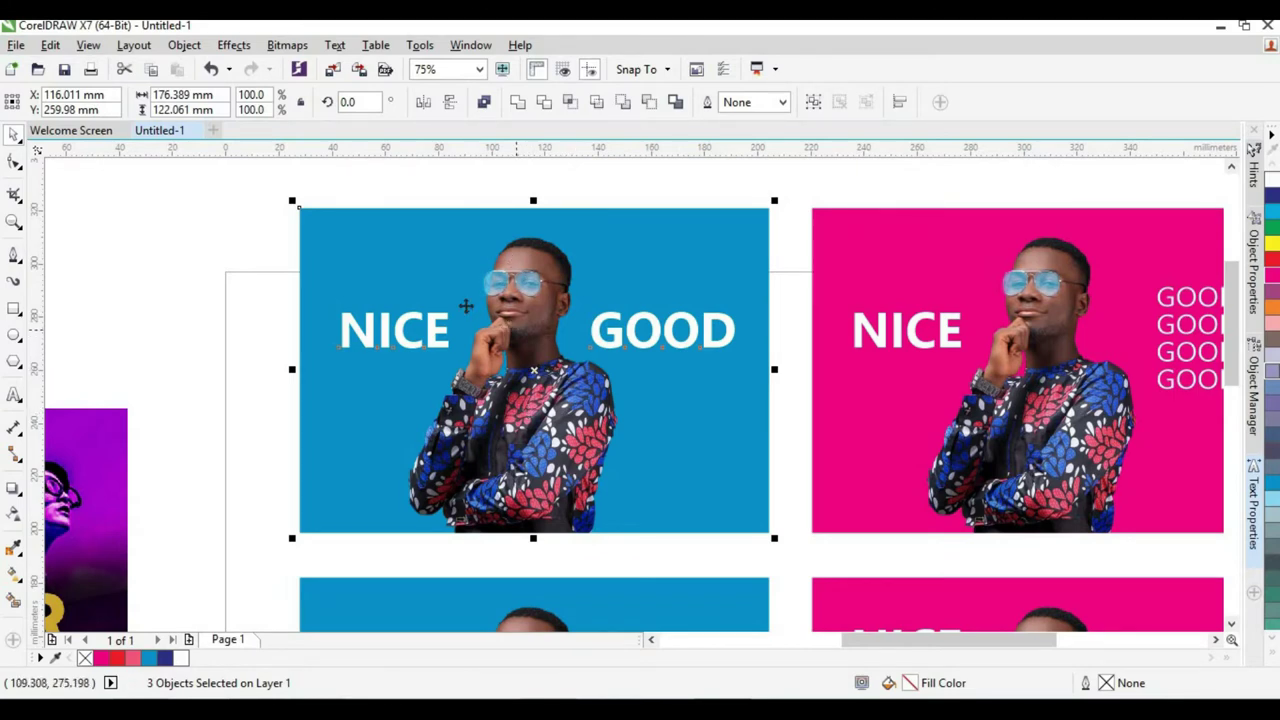
{"action": "scroll", "coordinate": [443, 298], "scroll_direction": "down", "scroll_amount": 2}
{"action": "scroll", "coordinate": [808, 331], "scroll_direction": "up", "scroll_amount": 2}
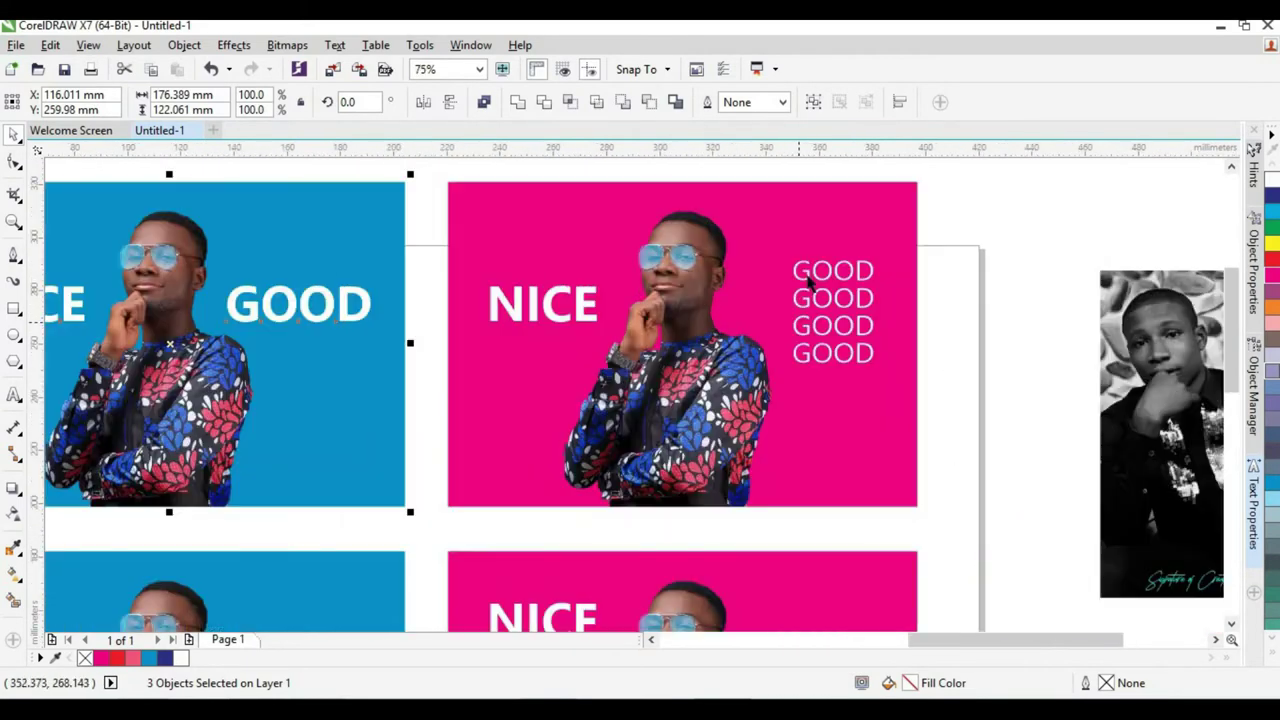
{"action": "left_click", "coordinate": [808, 275]}
{"action": "left_click", "coordinate": [675, 270]}
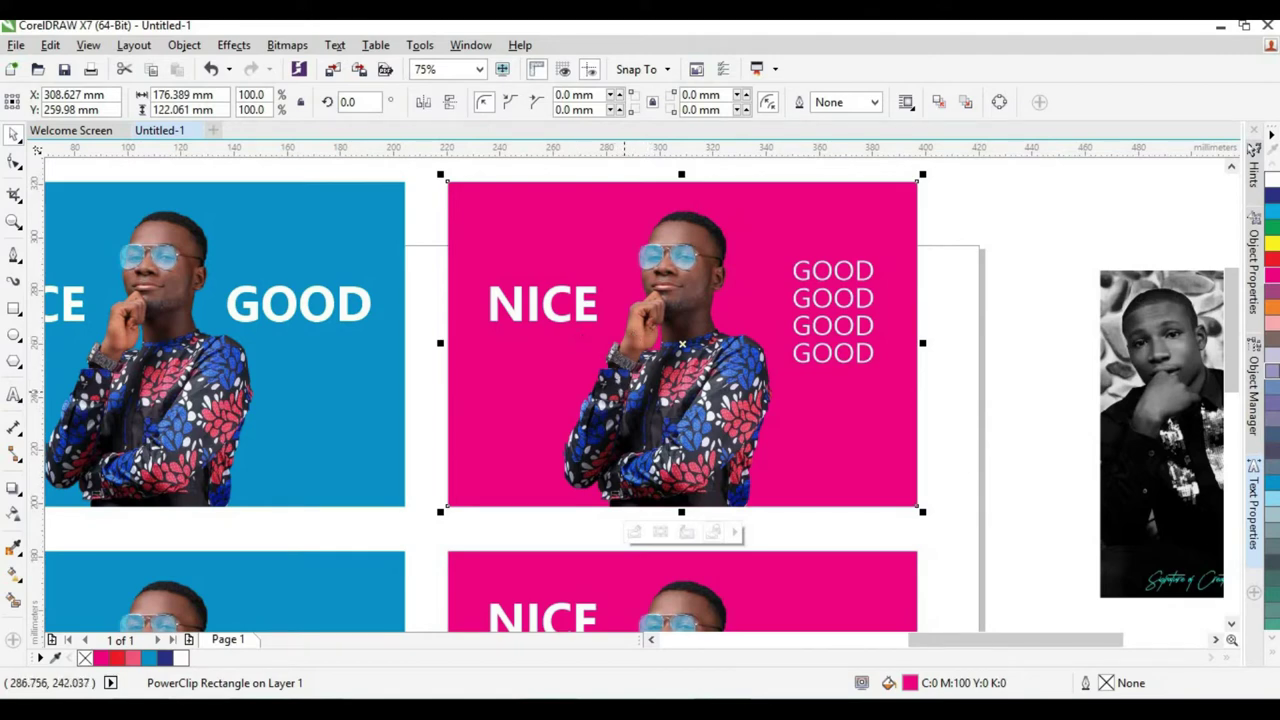
{"action": "left_click", "coordinate": [830, 327]}
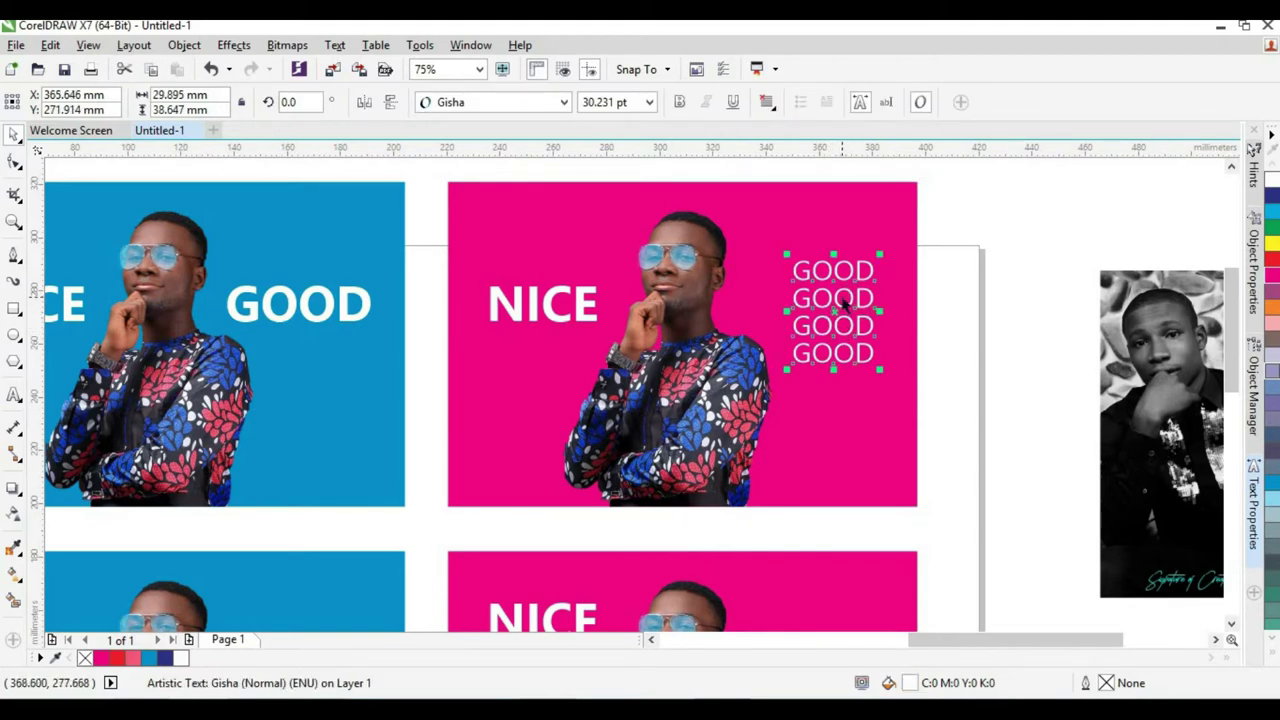
{"action": "left_click", "coordinate": [561, 324]}
{"action": "left_click", "coordinate": [826, 320]}
{"action": "left_click", "coordinate": [588, 324]}
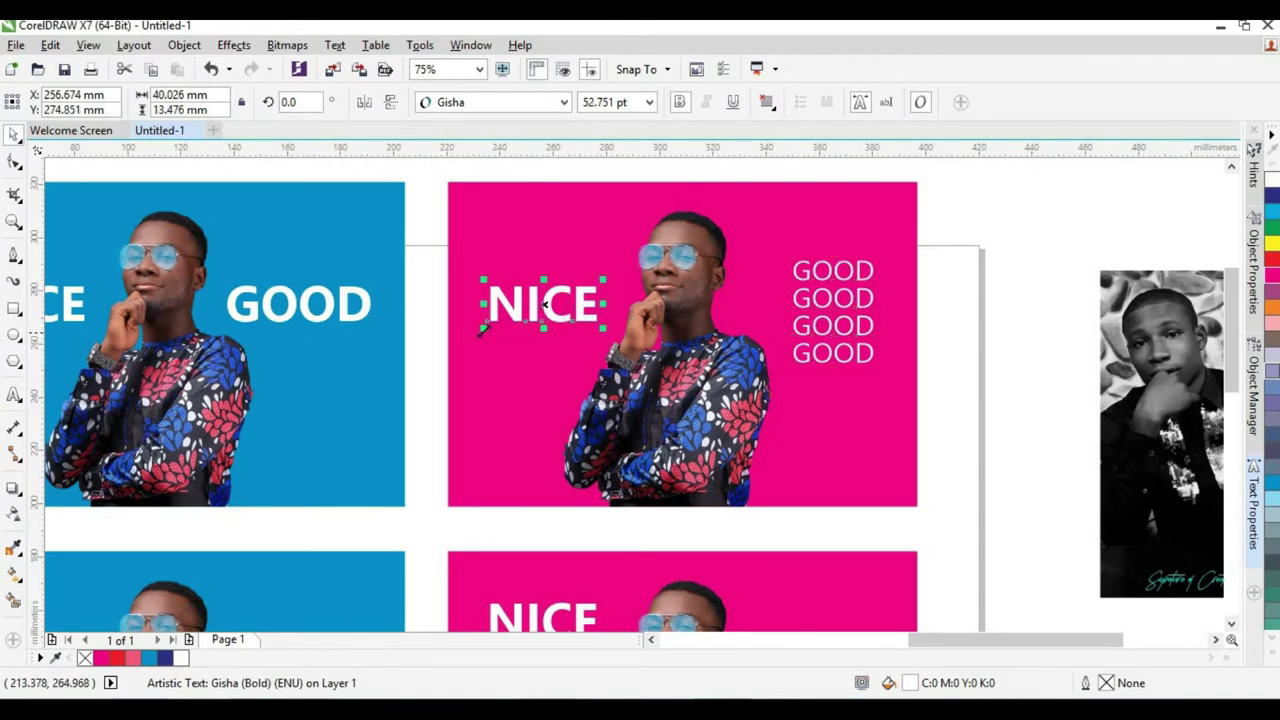
{"action": "left_click", "coordinate": [846, 290]}
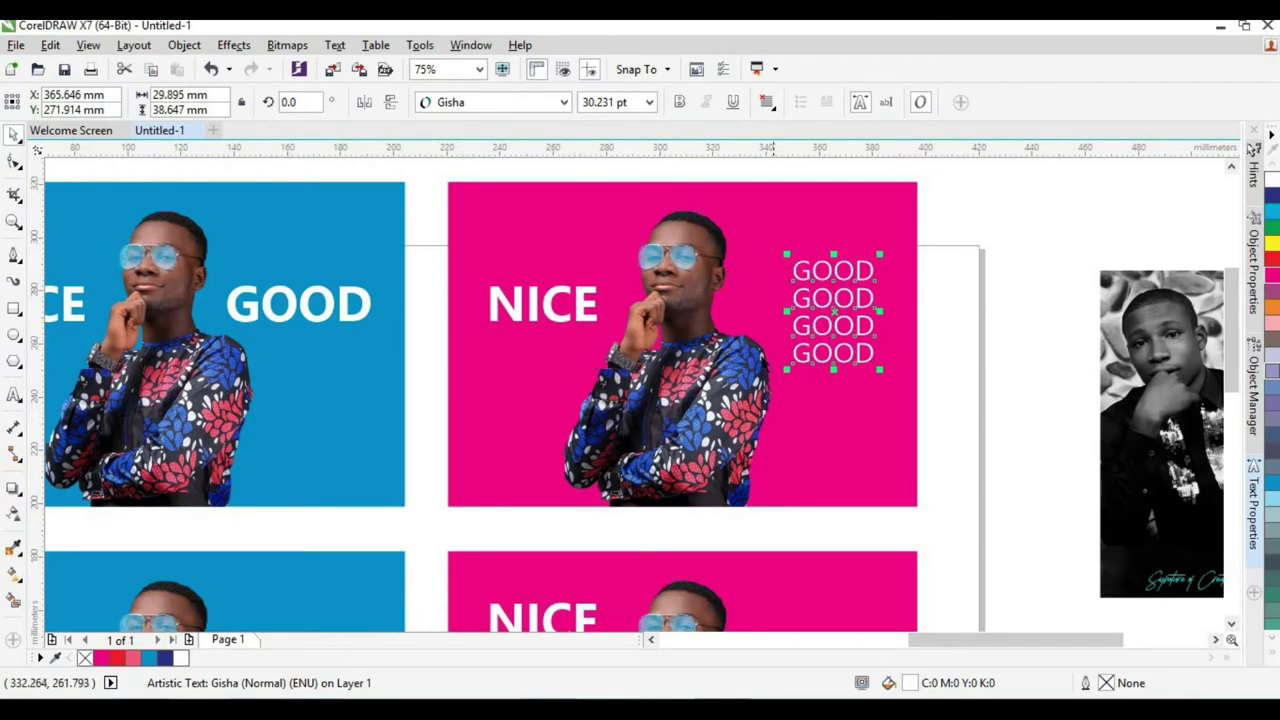
{"action": "key", "text": "Escape"}
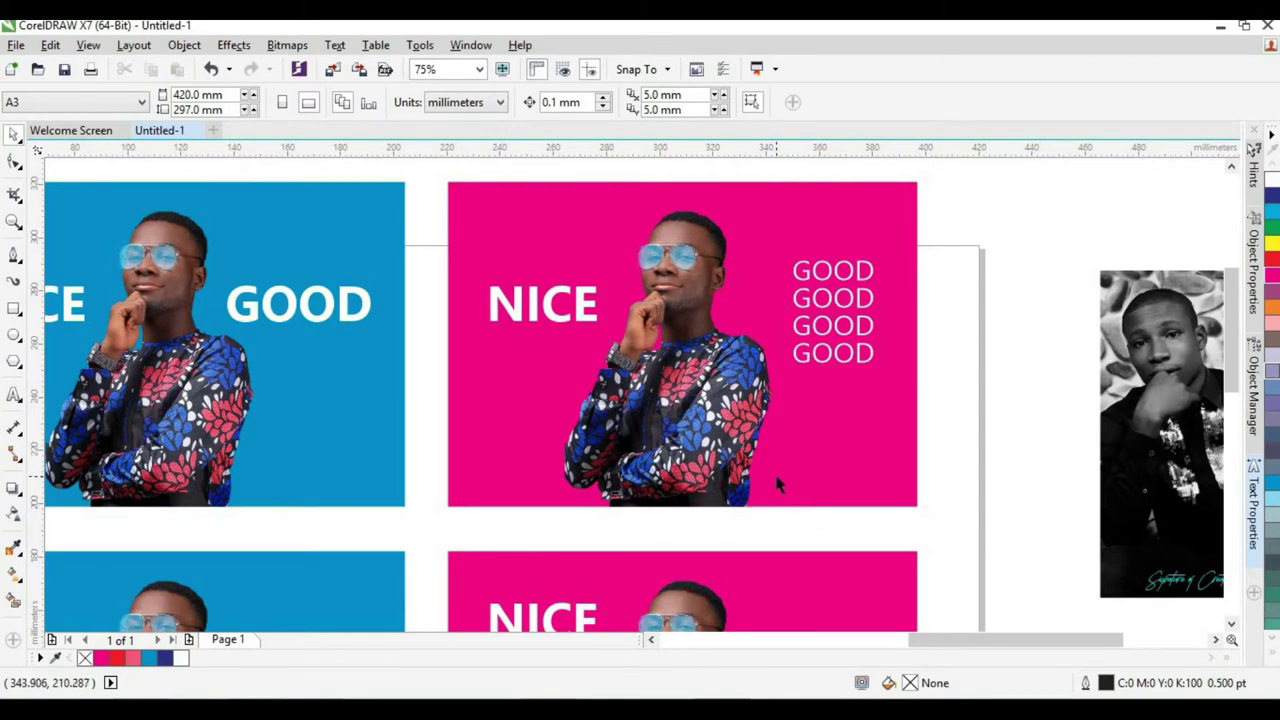
{"action": "scroll", "coordinate": [790, 318], "scroll_direction": "down", "scroll_amount": 1}
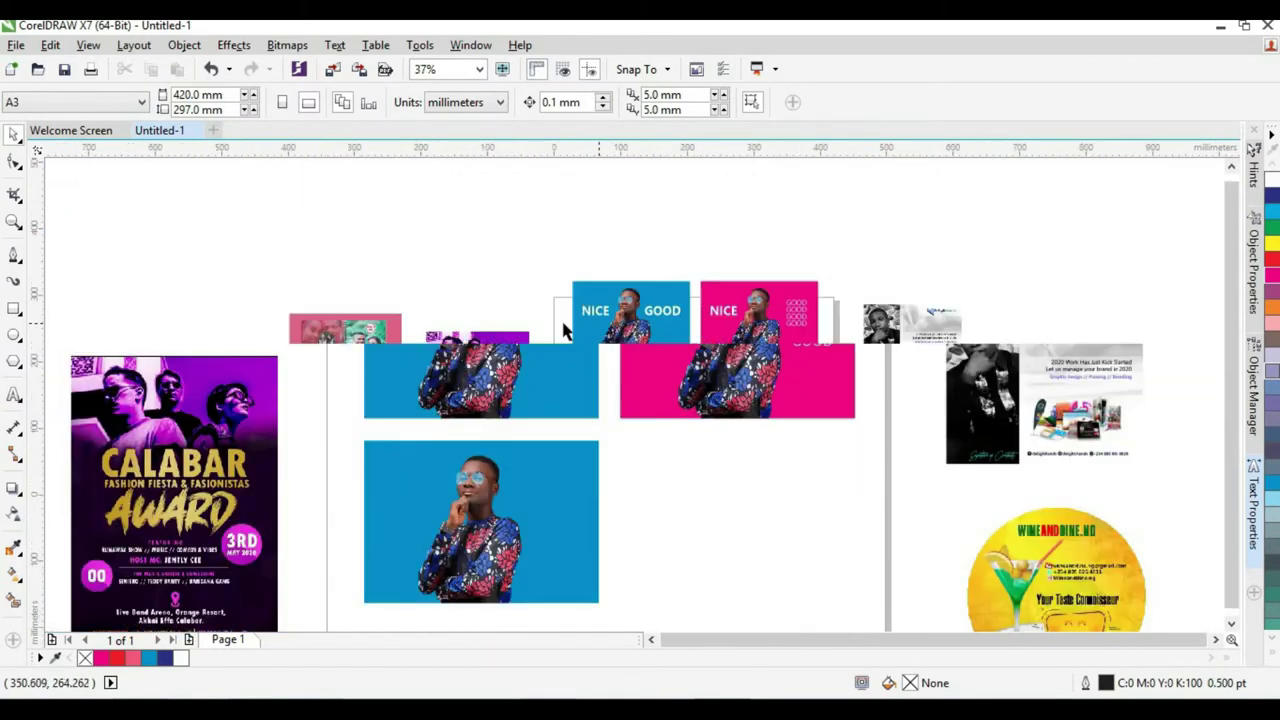
{"action": "scroll", "coordinate": [565, 330], "scroll_direction": "up", "scroll_amount": 1}
{"action": "scroll", "coordinate": [1093, 275], "scroll_direction": "up", "scroll_amount": 1}
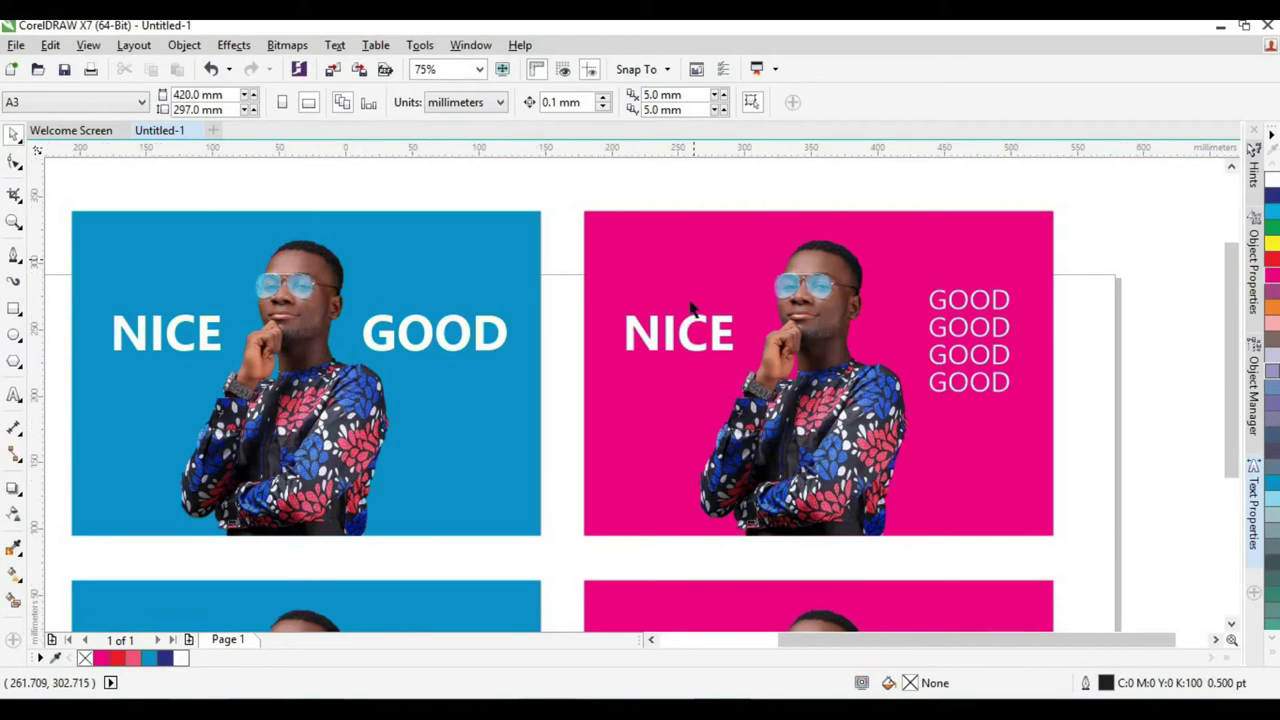
{"action": "scroll", "coordinate": [691, 303], "scroll_direction": "down", "scroll_amount": 1}
{"action": "scroll", "coordinate": [624, 605], "scroll_direction": "up", "scroll_amount": 1}
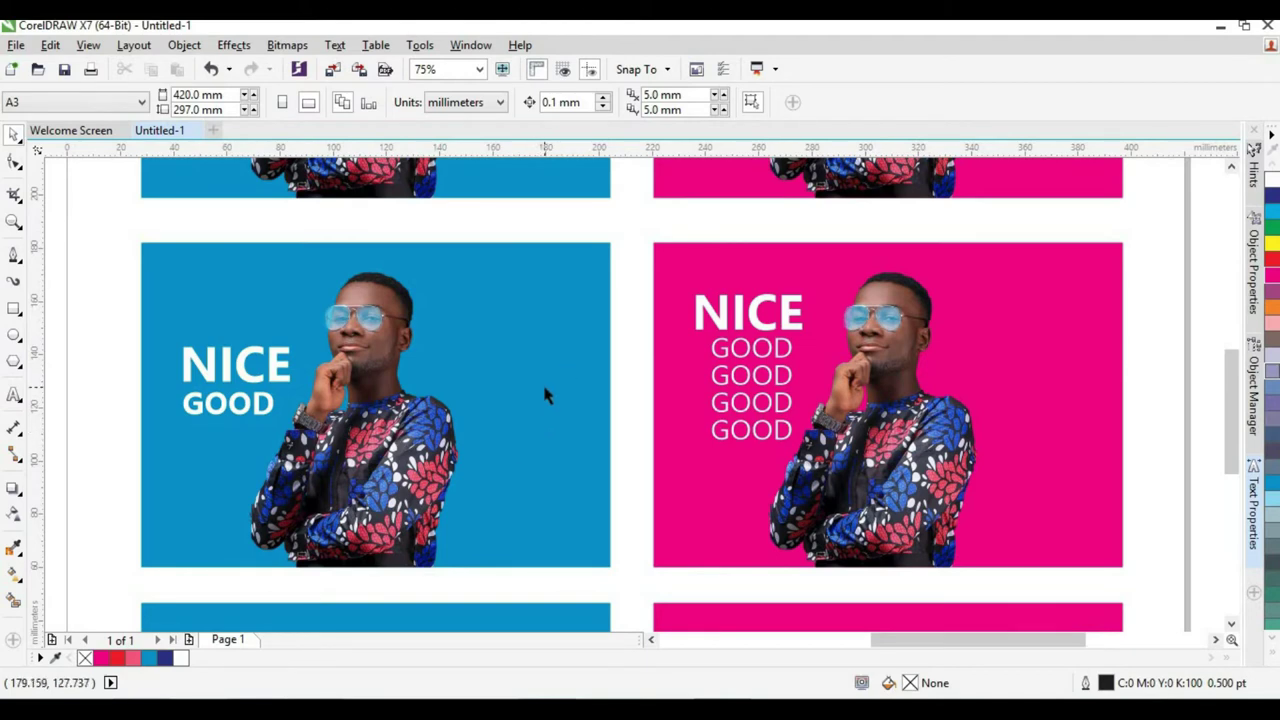
{"action": "scroll", "coordinate": [543, 370], "scroll_direction": "down", "scroll_amount": 2}
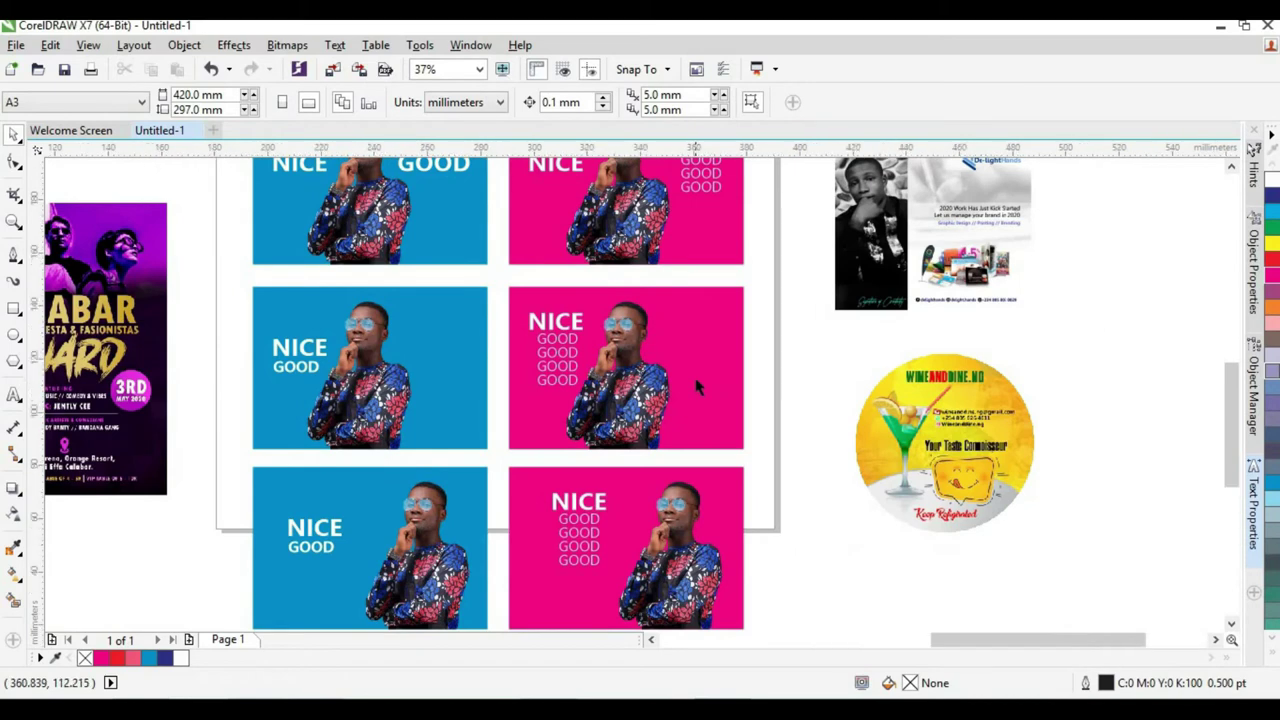
{"action": "scroll", "coordinate": [698, 388], "scroll_direction": "up", "scroll_amount": 2}
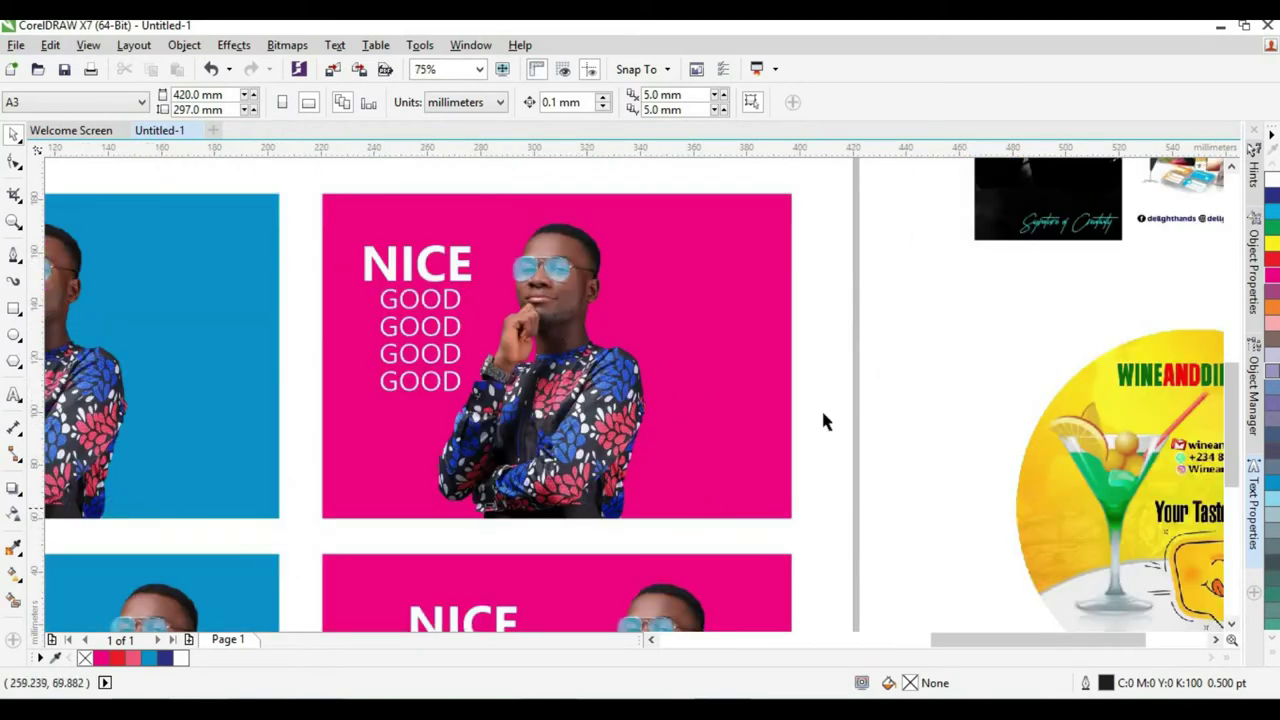
{"action": "scroll", "coordinate": [718, 238], "scroll_direction": "down", "scroll_amount": 2}
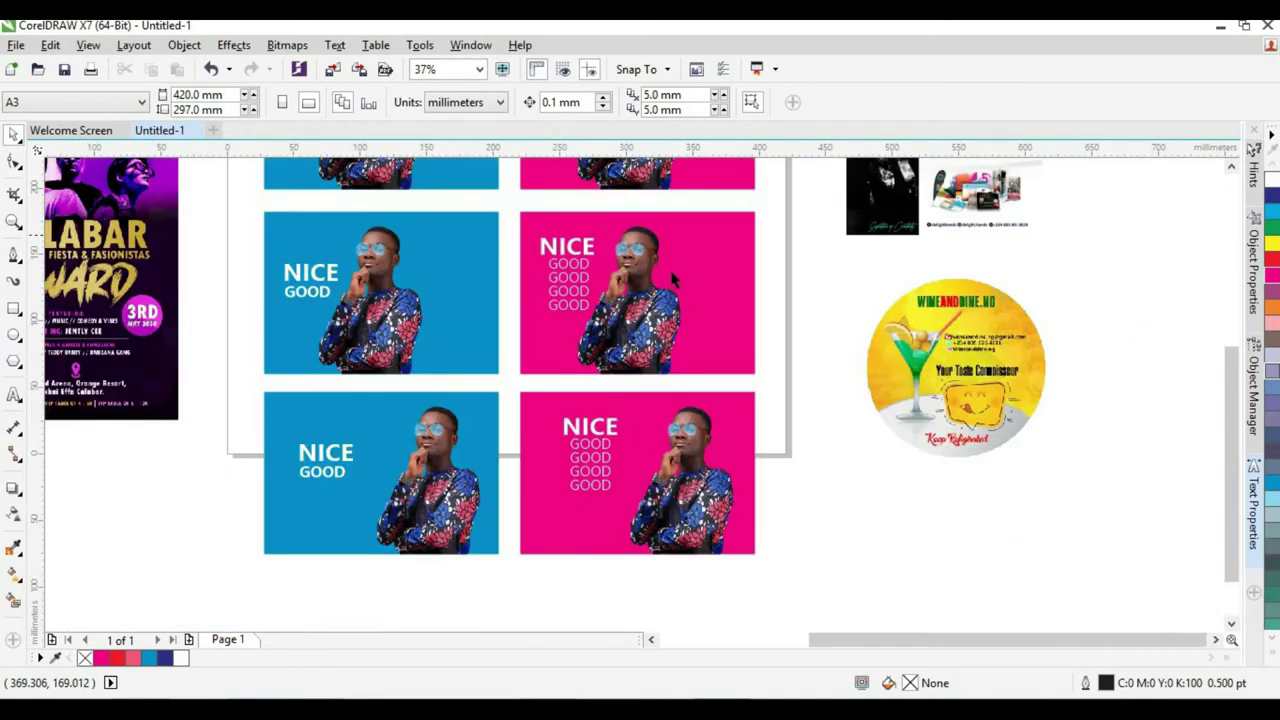
{"action": "scroll", "coordinate": [509, 553], "scroll_direction": "up", "scroll_amount": 2}
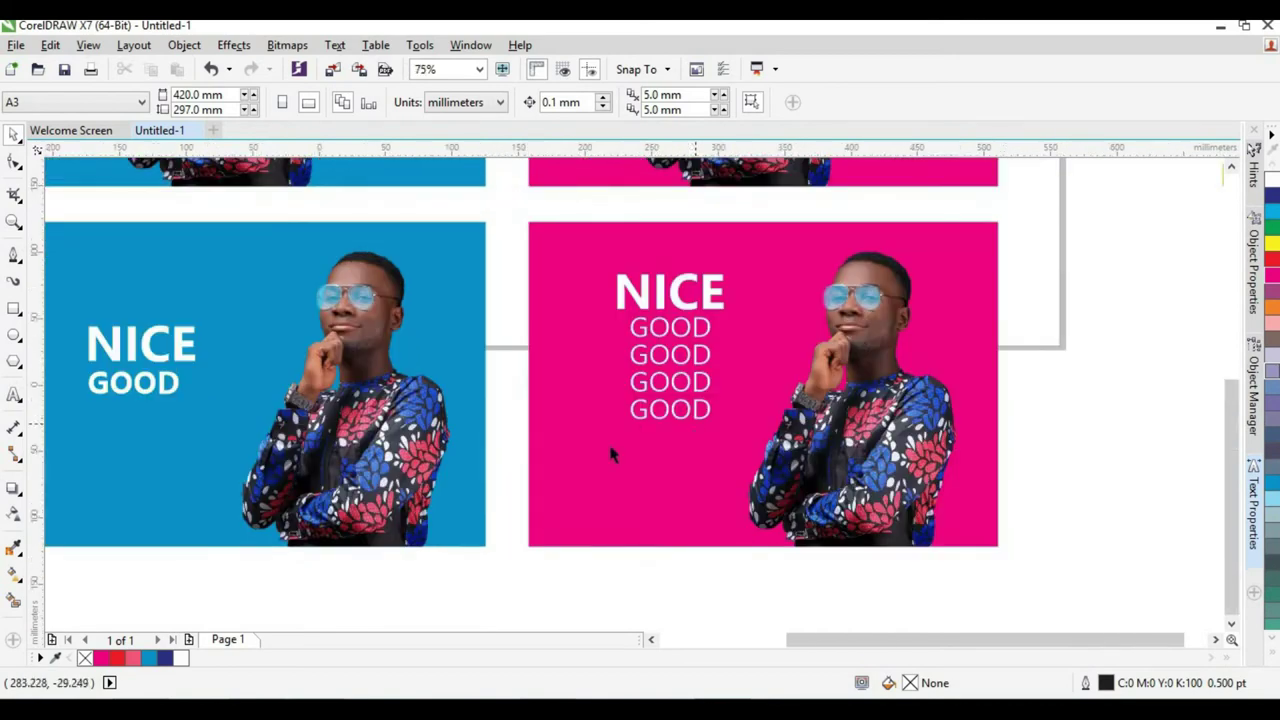
{"action": "scroll", "coordinate": [527, 465], "scroll_direction": "down", "scroll_amount": 2}
{"action": "scroll", "coordinate": [525, 465], "scroll_direction": "up", "scroll_amount": 2}
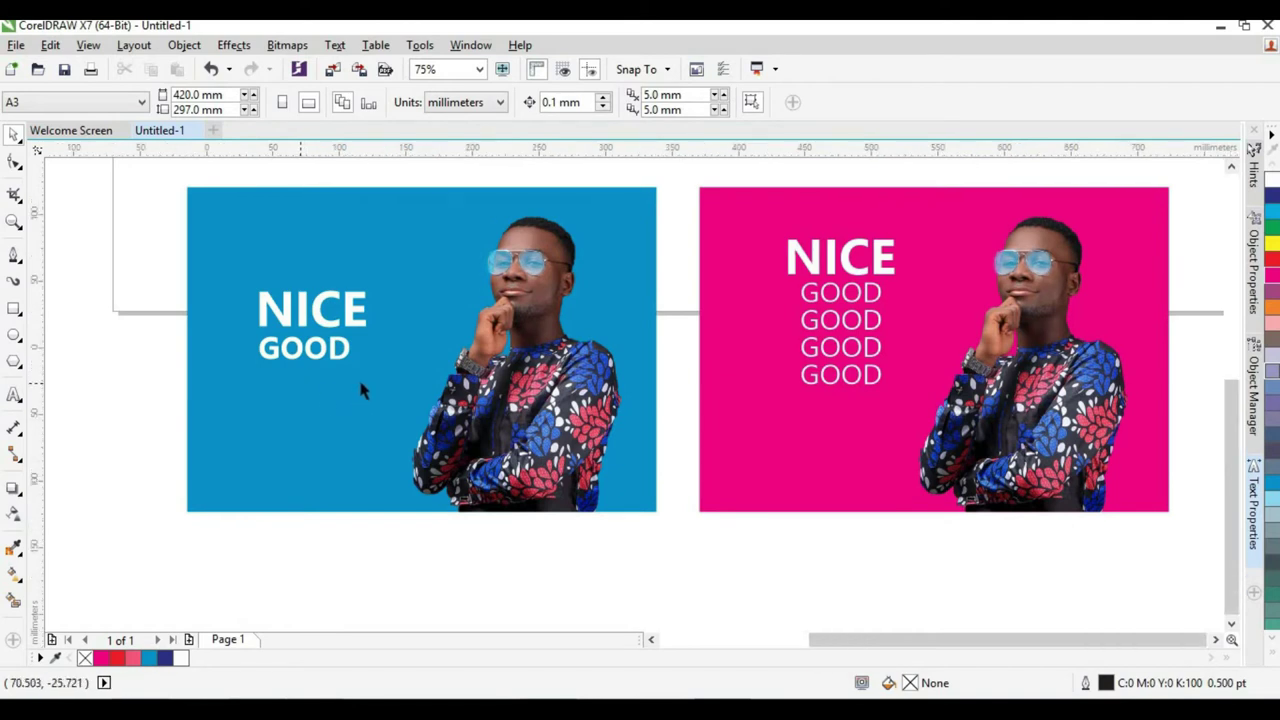
{"action": "scroll", "coordinate": [363, 390], "scroll_direction": "down", "scroll_amount": 2}
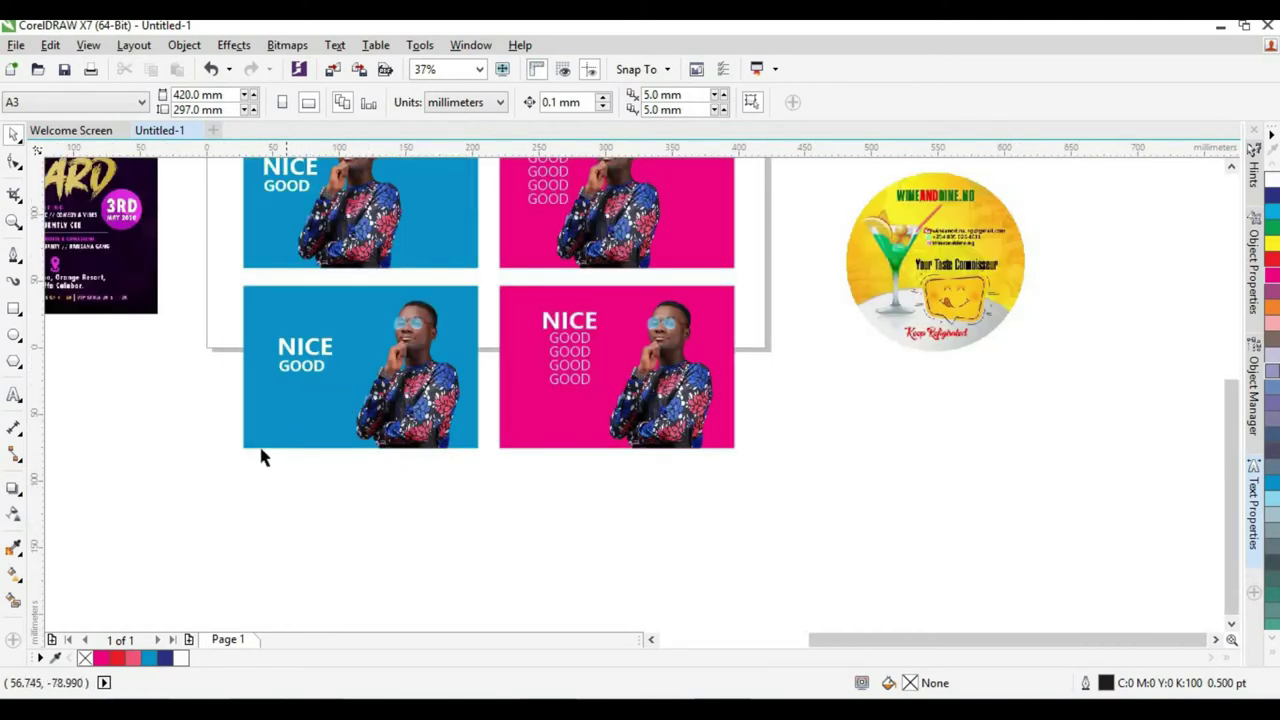
{"action": "scroll", "coordinate": [594, 360], "scroll_direction": "up", "scroll_amount": 2}
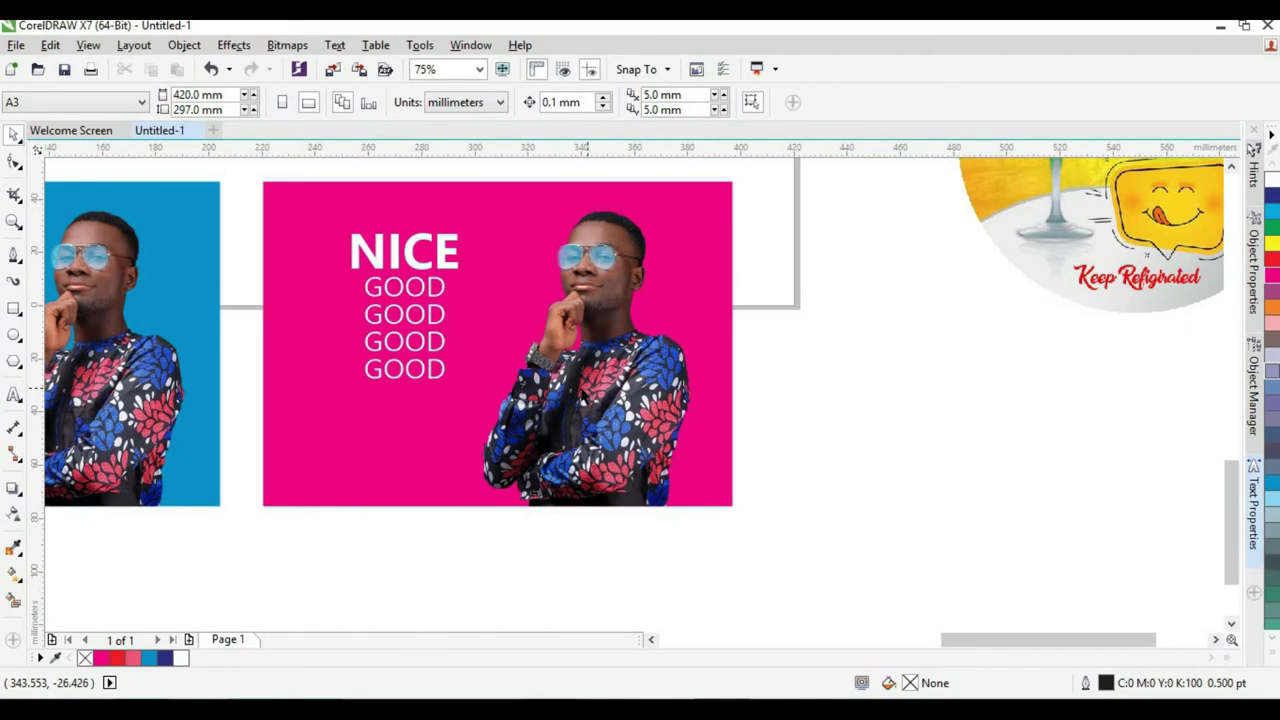
{"action": "scroll", "coordinate": [553, 327], "scroll_direction": "down", "scroll_amount": 2}
{"action": "scroll", "coordinate": [553, 327], "scroll_direction": "down", "scroll_amount": 2}
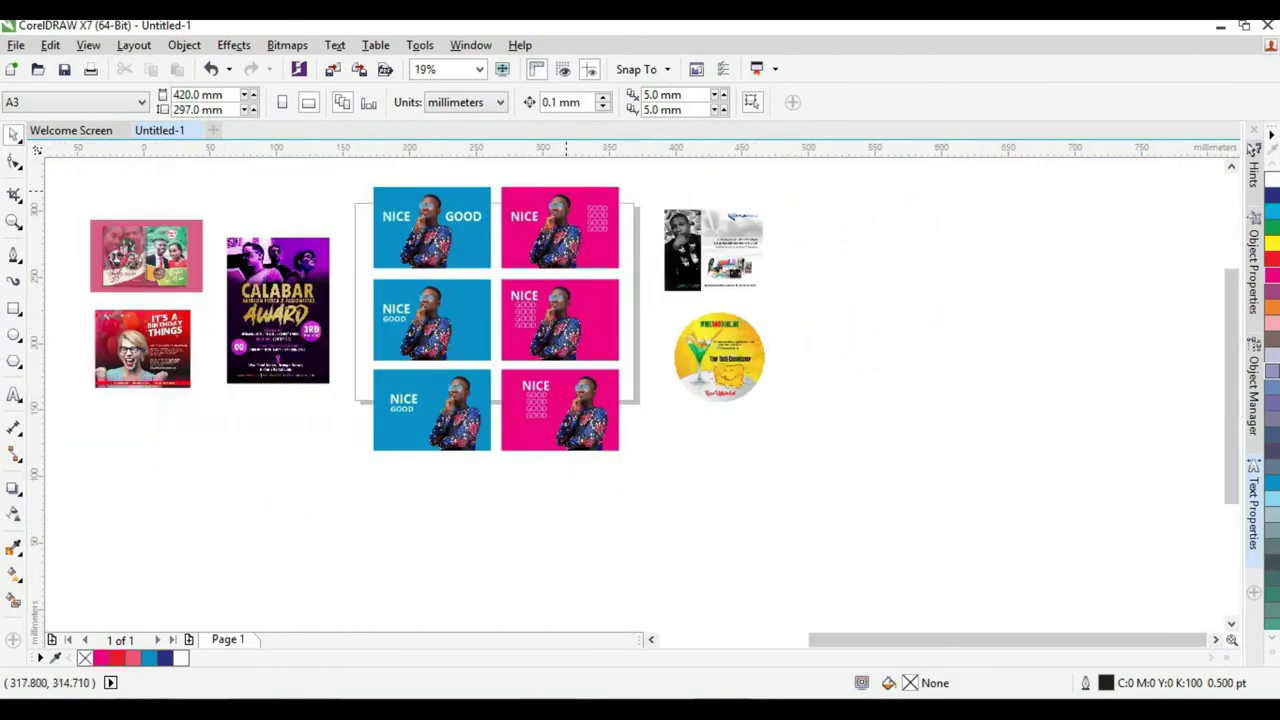
{"action": "scroll", "coordinate": [510, 340], "scroll_direction": "up", "scroll_amount": 2}
{"action": "scroll", "coordinate": [518, 439], "scroll_direction": "down", "scroll_amount": 2}
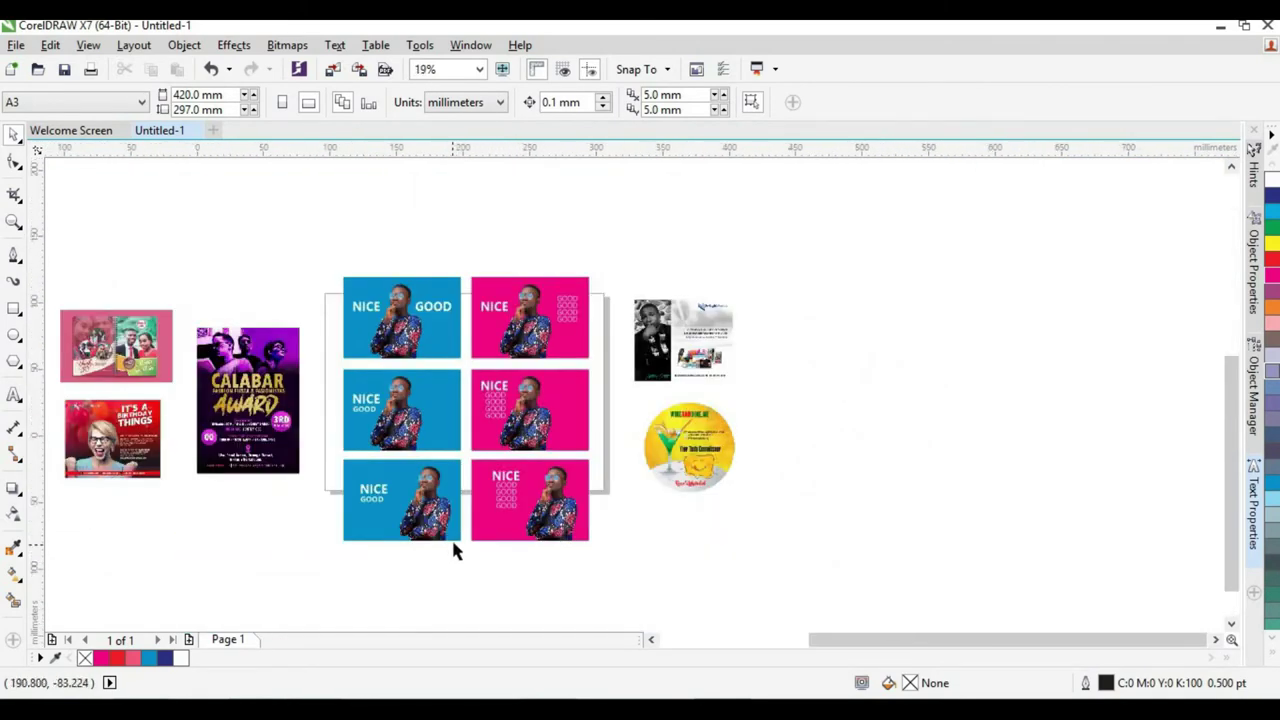
{"action": "scroll", "coordinate": [455, 550], "scroll_direction": "up", "scroll_amount": 2}
{"action": "scroll", "coordinate": [398, 508], "scroll_direction": "up", "scroll_amount": 2}
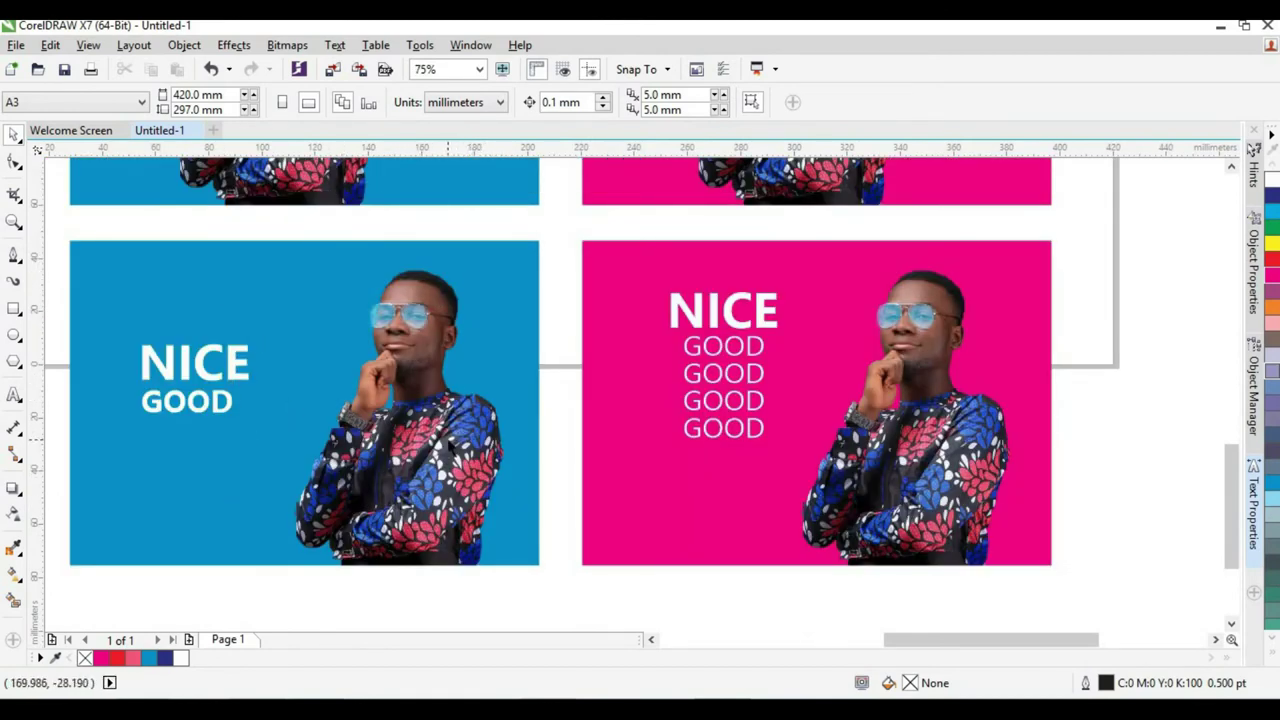
{"action": "scroll", "coordinate": [465, 450], "scroll_direction": "down", "scroll_amount": 2}
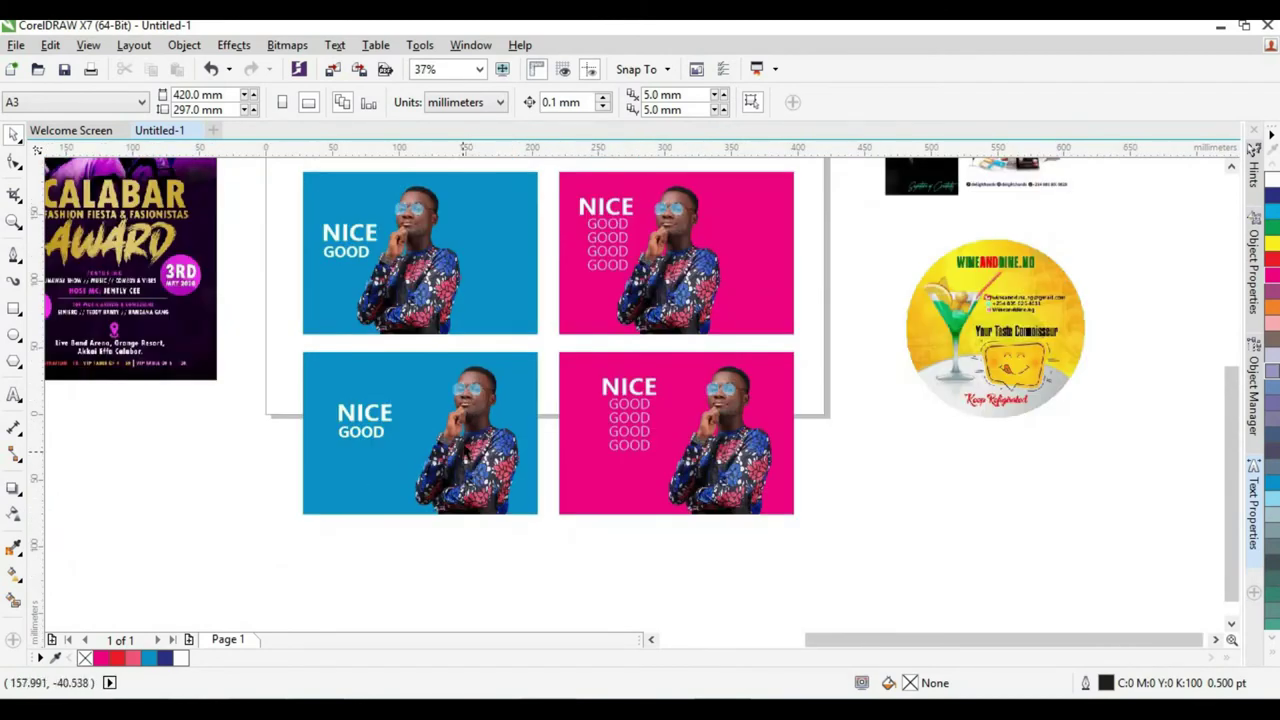
{"action": "scroll", "coordinate": [507, 288], "scroll_direction": "up", "scroll_amount": 2}
{"action": "scroll", "coordinate": [507, 288], "scroll_direction": "down", "scroll_amount": 2}
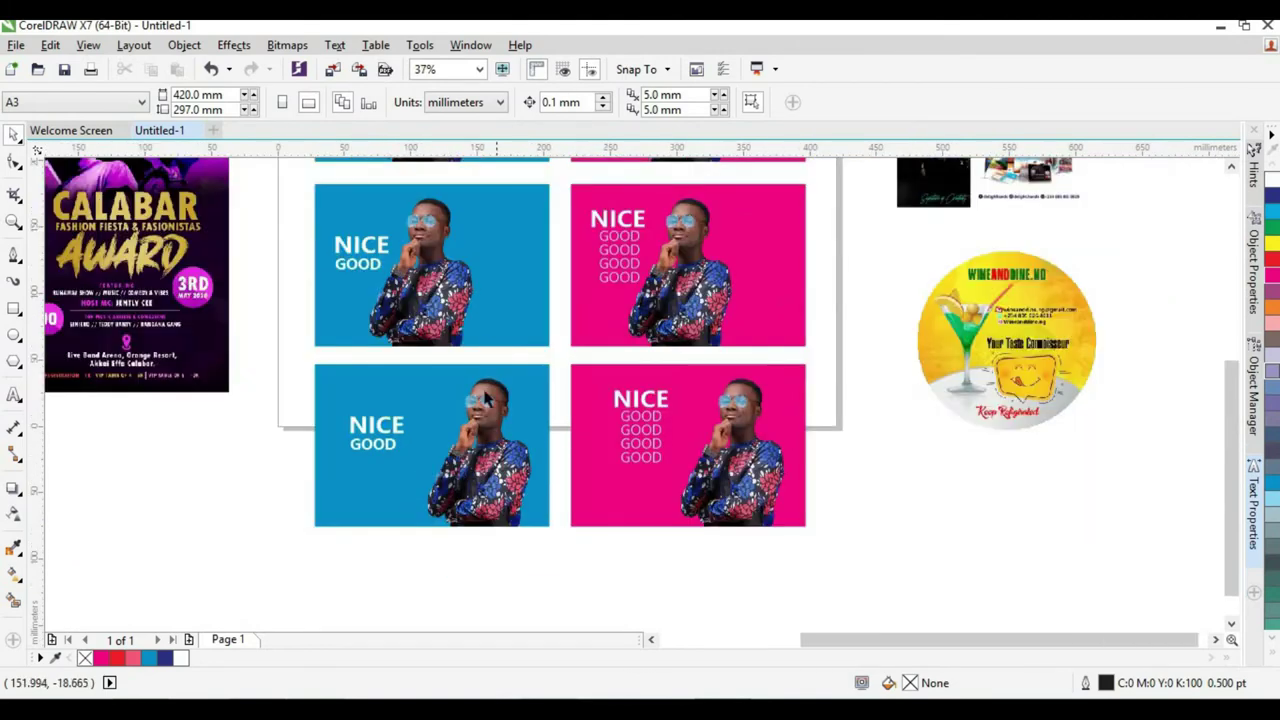
{"action": "scroll", "coordinate": [507, 230], "scroll_direction": "down", "scroll_amount": 2}
{"action": "scroll", "coordinate": [533, 300], "scroll_direction": "up", "scroll_amount": 2}
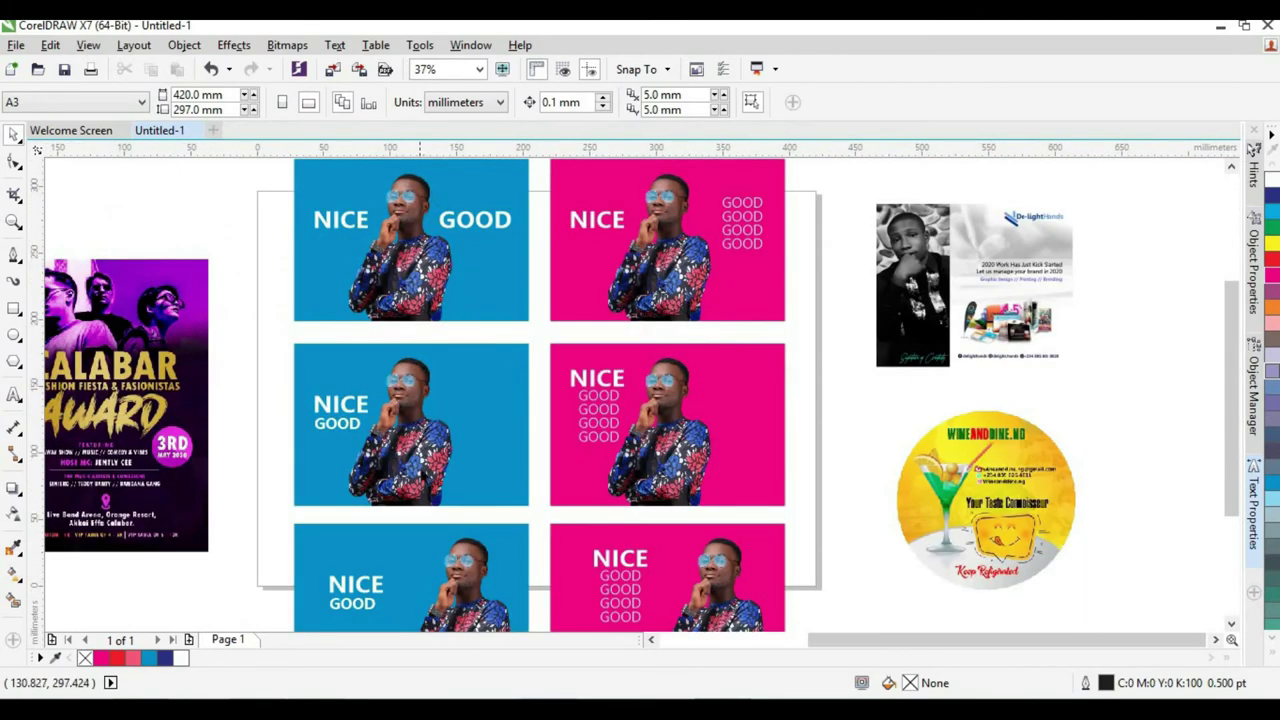
{"action": "scroll", "coordinate": [533, 341], "scroll_direction": "down", "scroll_amount": 2}
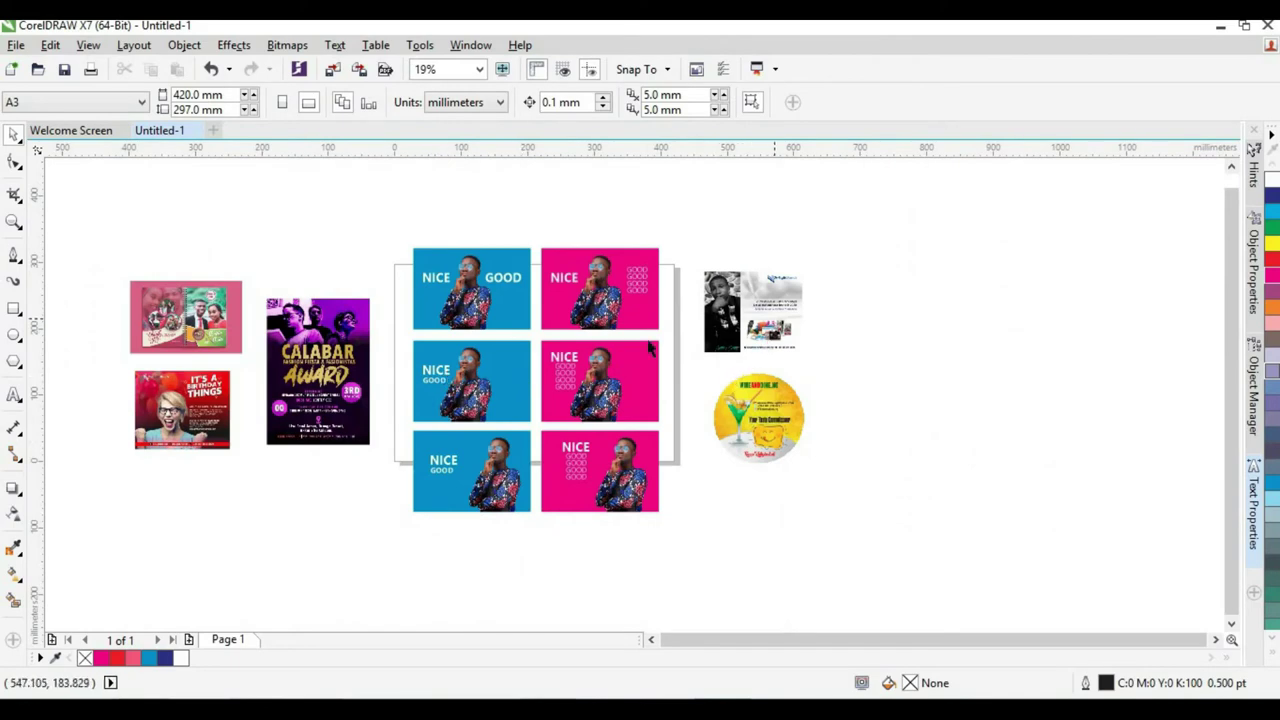
{"action": "scroll", "coordinate": [790, 298], "scroll_direction": "up", "scroll_amount": 2}
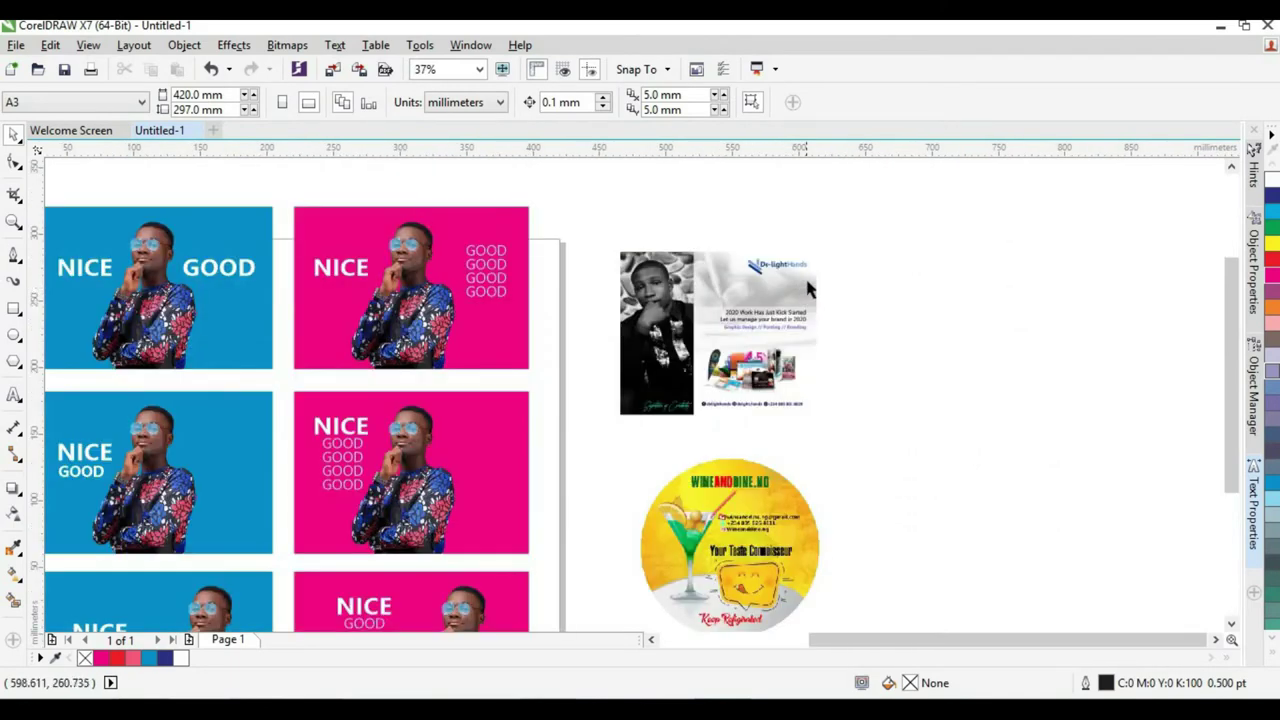
{"action": "scroll", "coordinate": [770, 305], "scroll_direction": "up", "scroll_amount": 2}
{"action": "scroll", "coordinate": [709, 340], "scroll_direction": "down", "scroll_amount": 3}
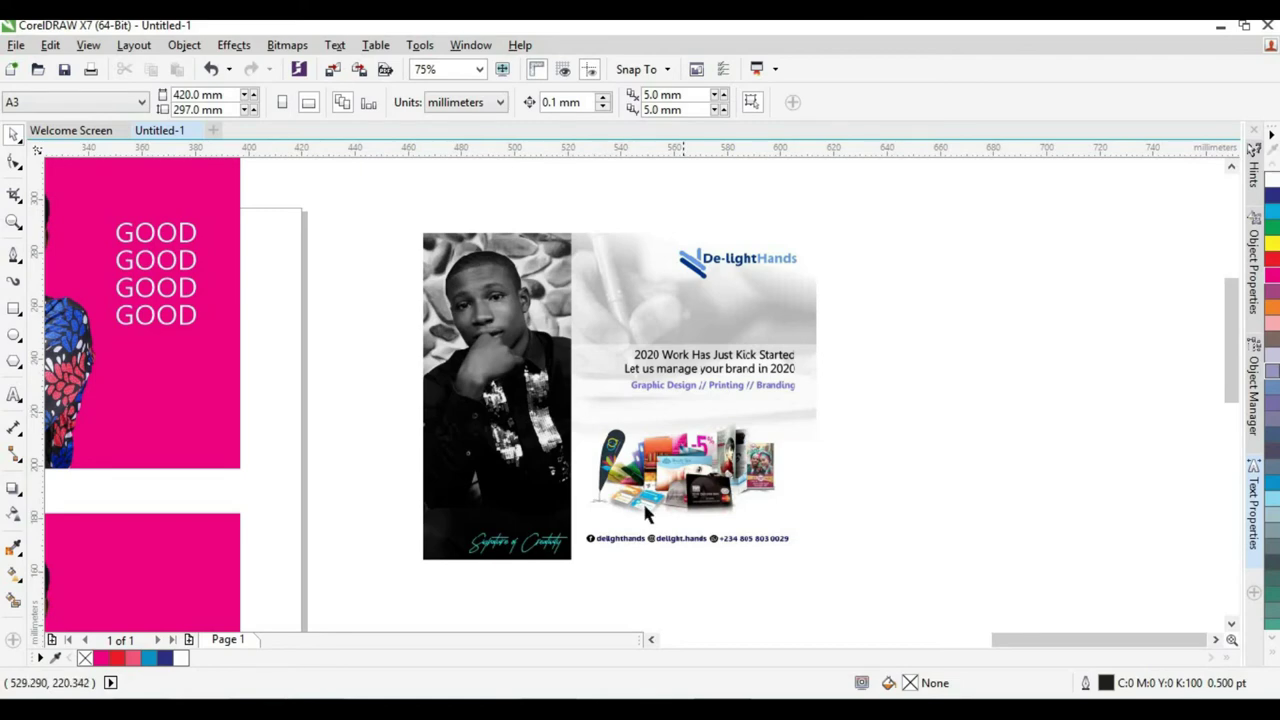
{"action": "scroll", "coordinate": [672, 291], "scroll_direction": "down", "scroll_amount": 2}
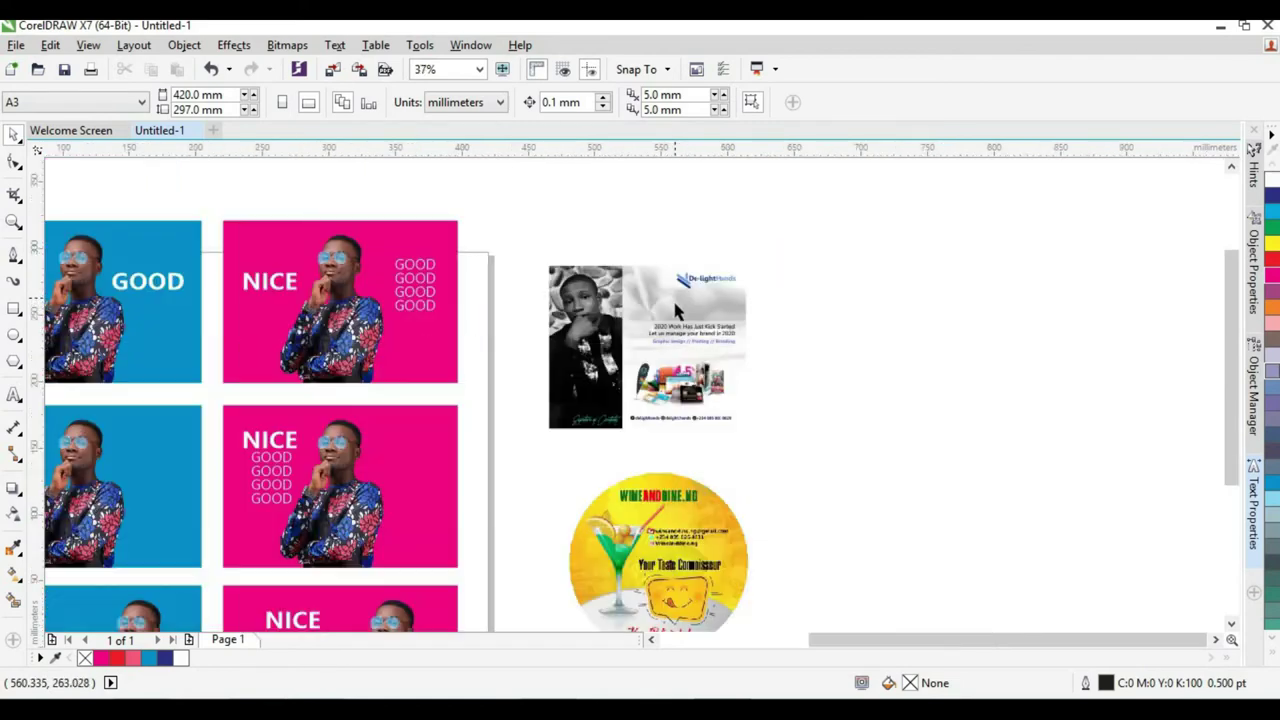
{"action": "scroll", "coordinate": [704, 405], "scroll_direction": "up", "scroll_amount": 2}
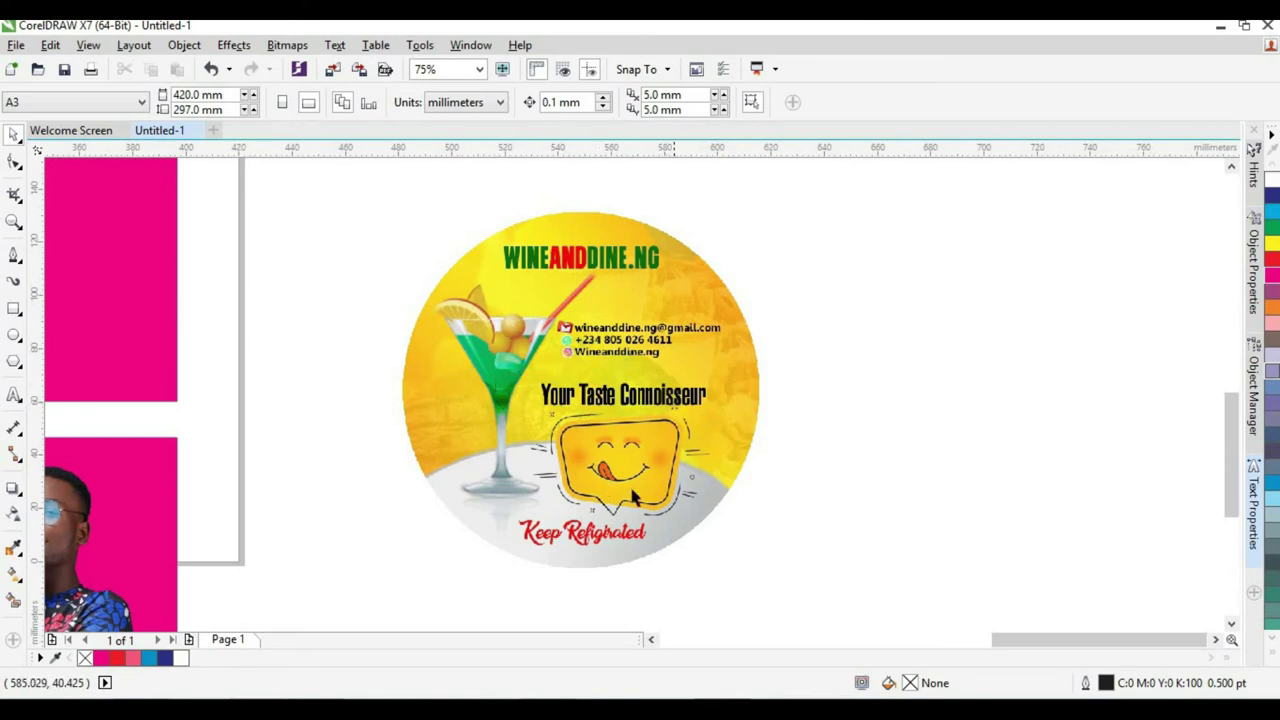
{"action": "scroll", "coordinate": [648, 545], "scroll_direction": "up", "scroll_amount": 2}
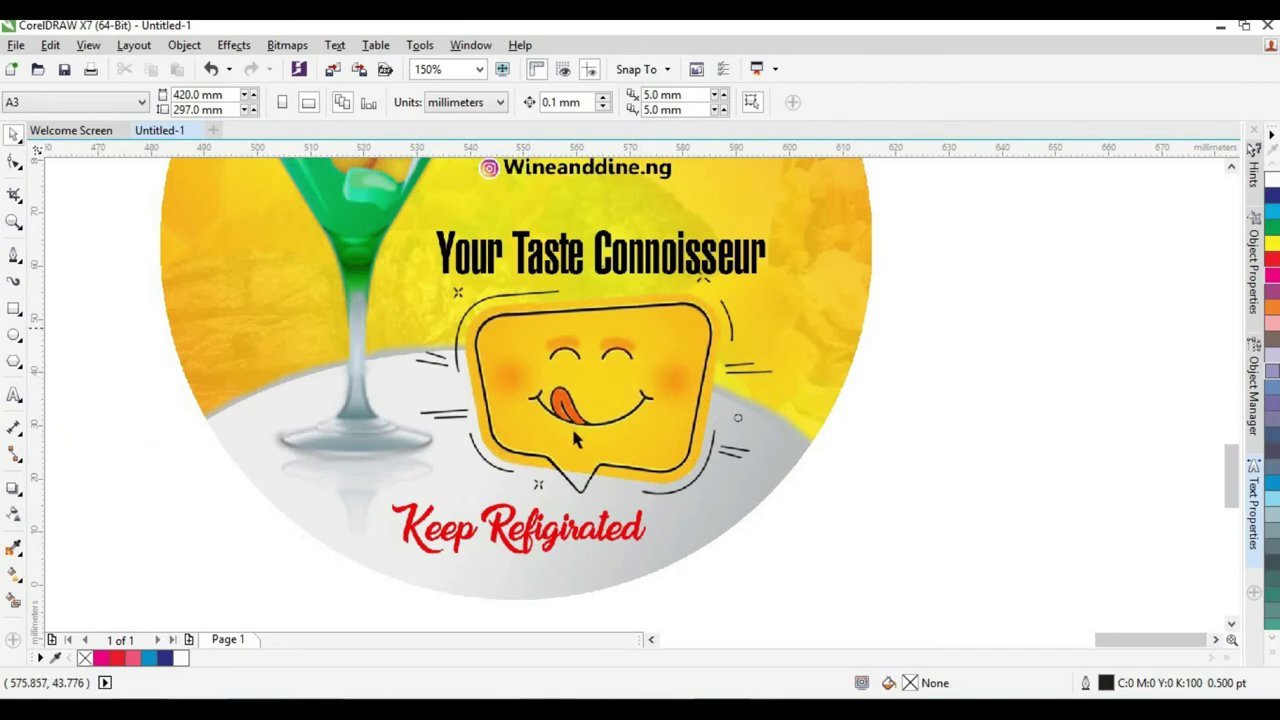
{"action": "scroll", "coordinate": [640, 384], "scroll_direction": "down", "scroll_amount": 2}
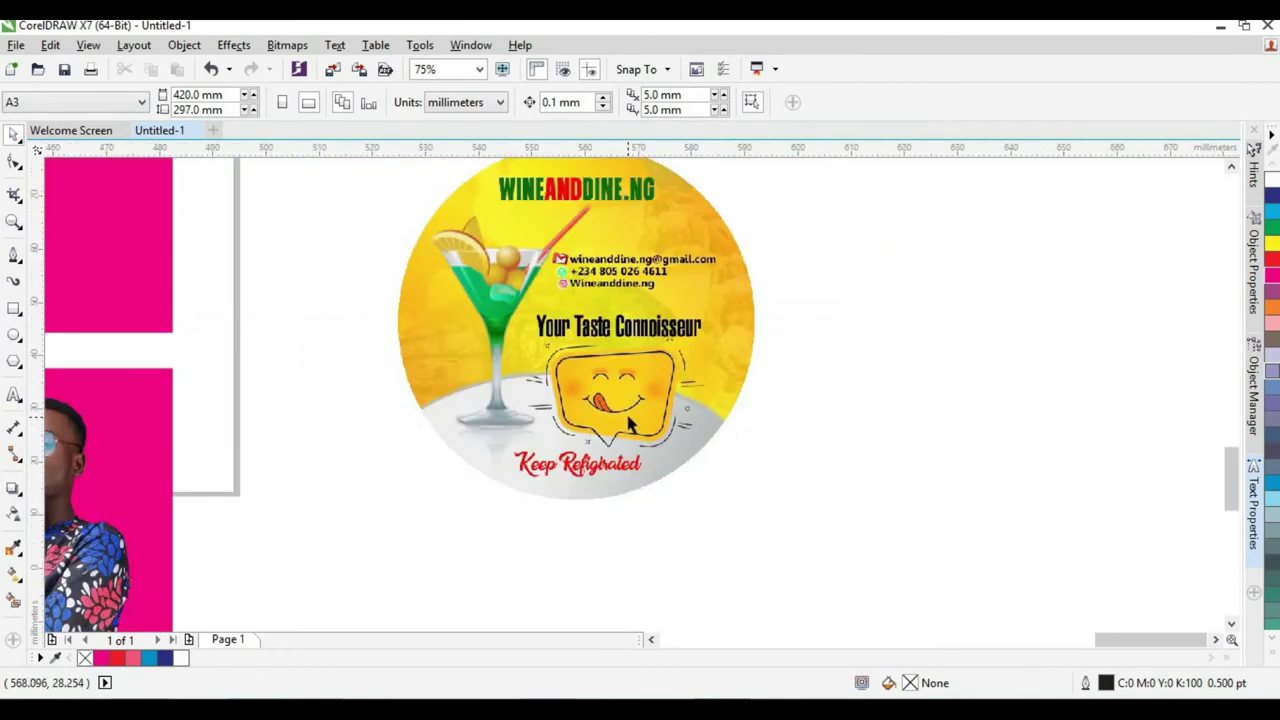
{"action": "scroll", "coordinate": [641, 400], "scroll_direction": "up", "scroll_amount": 2}
{"action": "scroll", "coordinate": [642, 420], "scroll_direction": "down", "scroll_amount": 2}
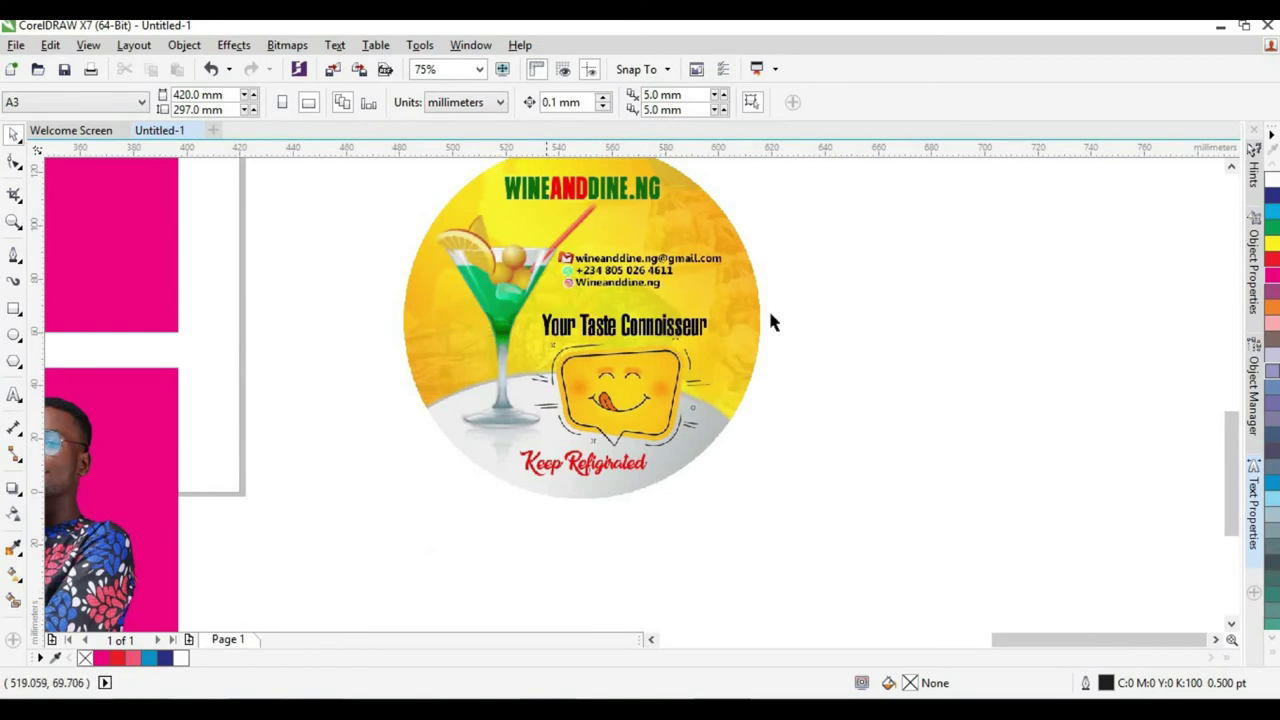
{"action": "scroll", "coordinate": [762, 319], "scroll_direction": "down", "scroll_amount": 2}
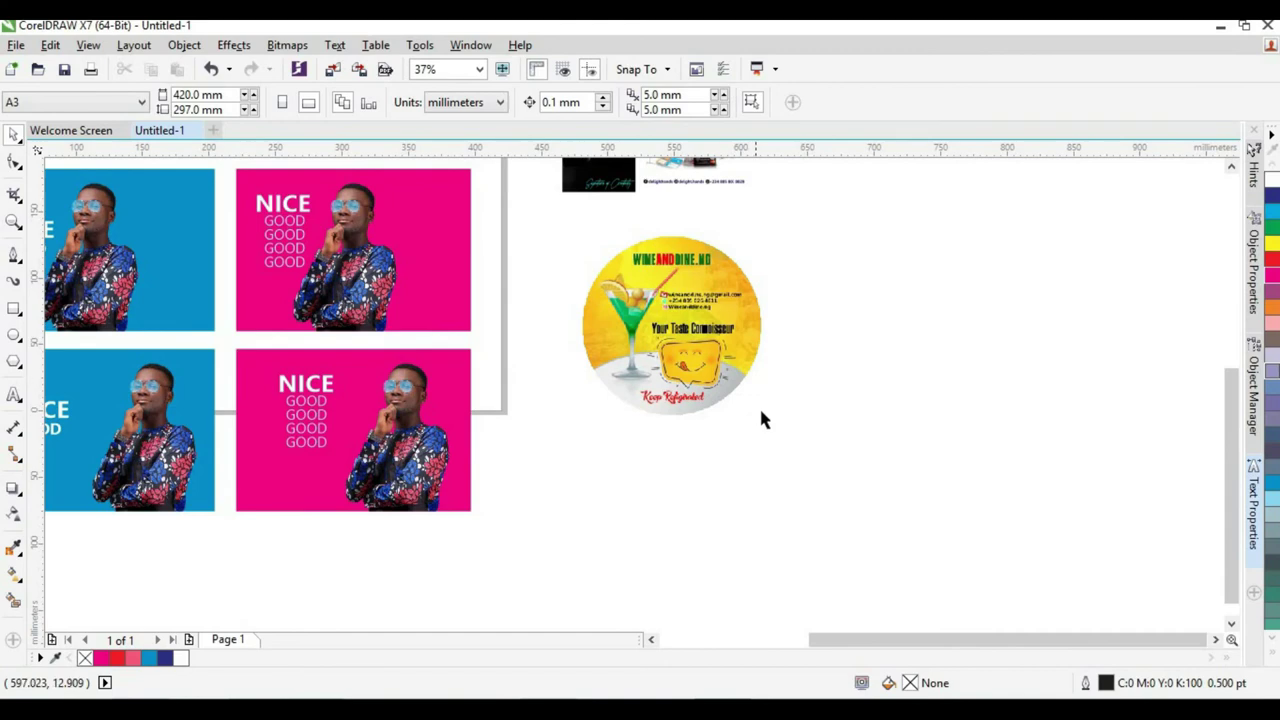
{"action": "scroll", "coordinate": [760, 420], "scroll_direction": "down", "scroll_amount": 2}
{"action": "scroll", "coordinate": [677, 419], "scroll_direction": "down", "scroll_amount": 2}
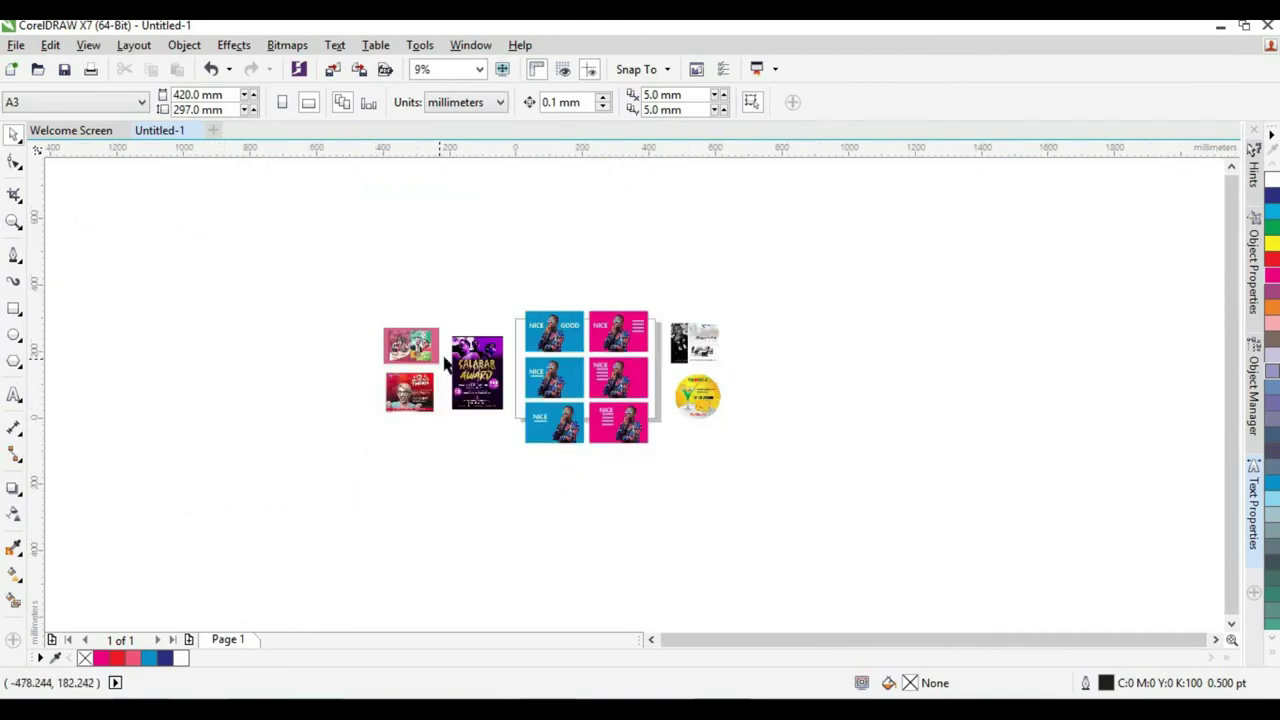
{"action": "scroll", "coordinate": [468, 388], "scroll_direction": "up", "scroll_amount": 2}
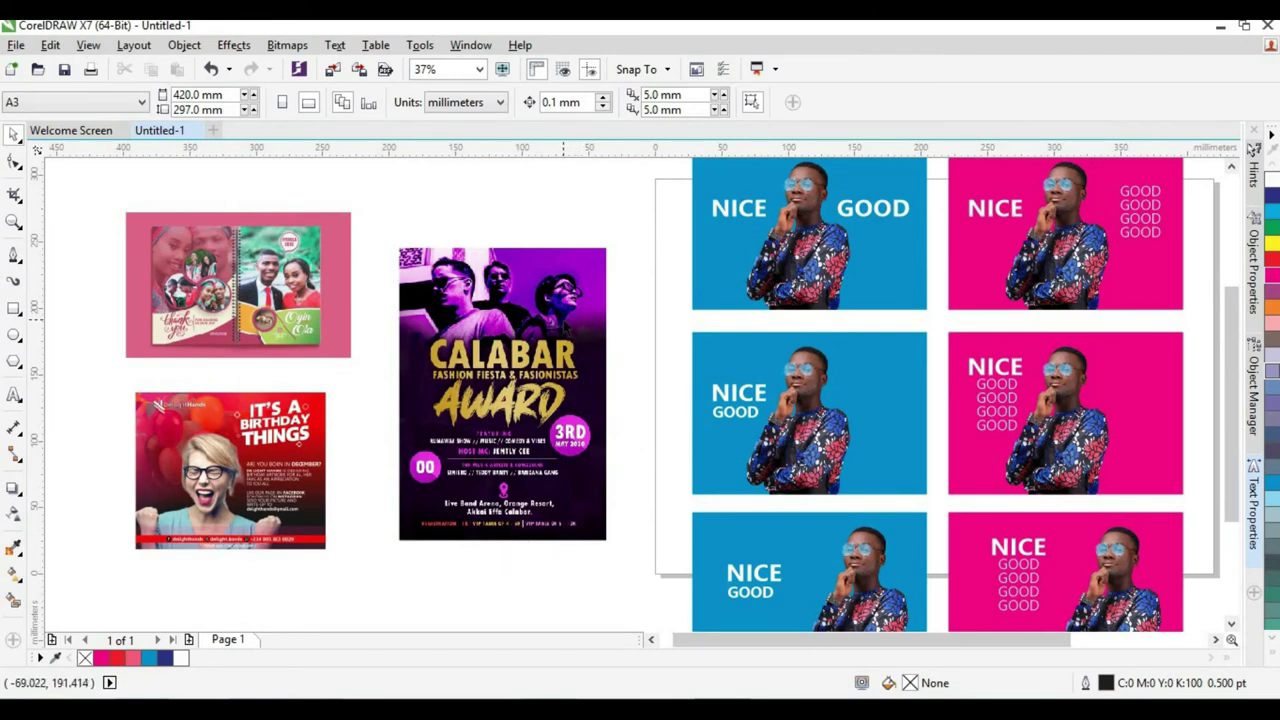
{"action": "scroll", "coordinate": [496, 356], "scroll_direction": "up", "scroll_amount": 2}
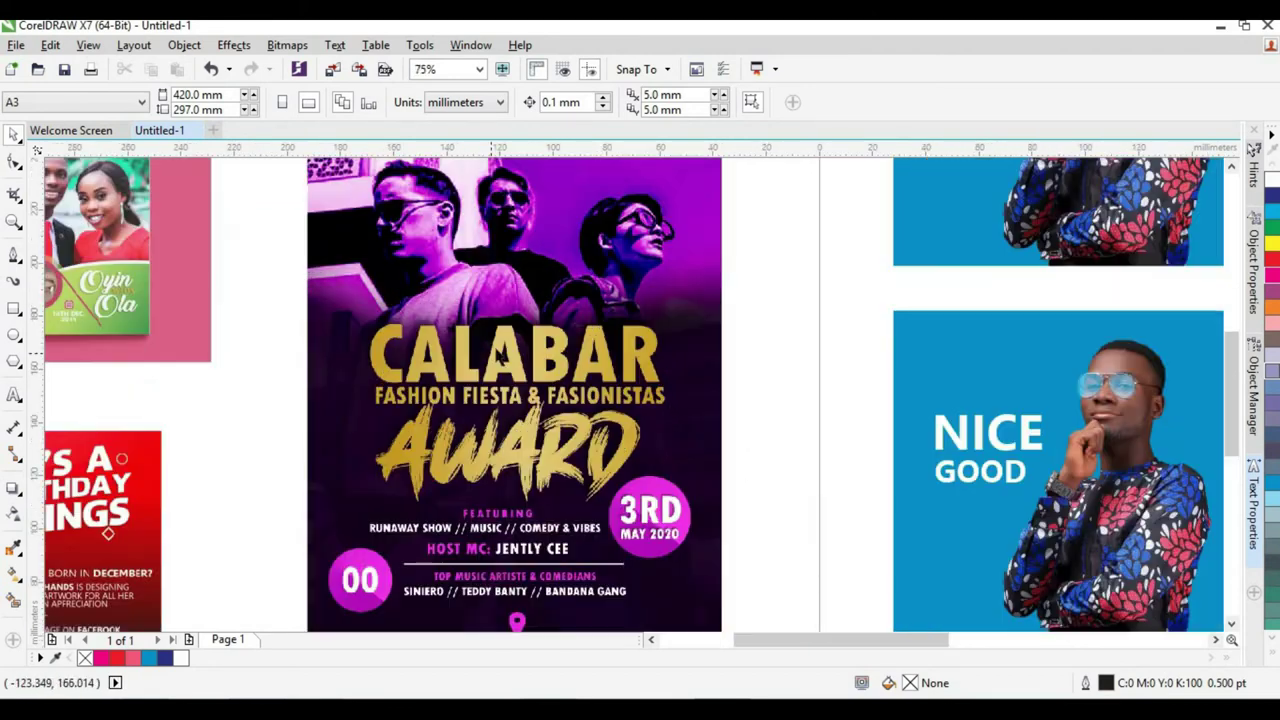
{"action": "scroll", "coordinate": [503, 342], "scroll_direction": "down", "scroll_amount": 2}
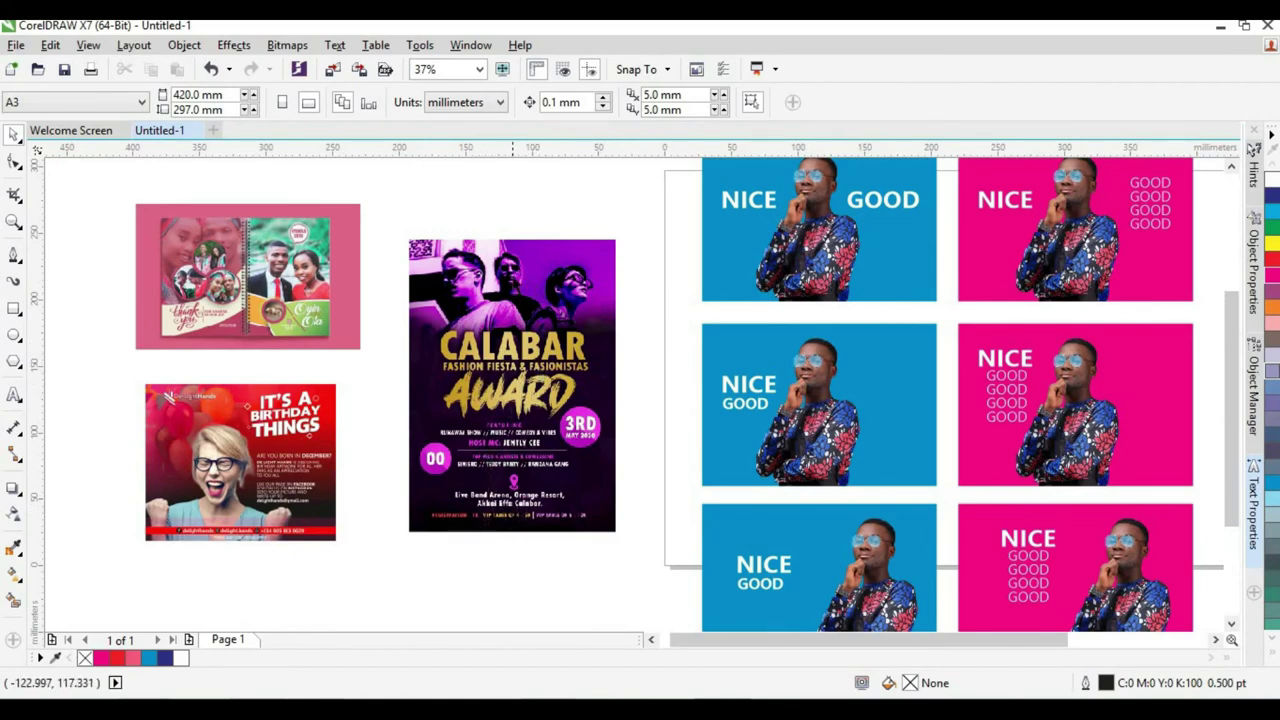
{"action": "scroll", "coordinate": [476, 470], "scroll_direction": "up", "scroll_amount": 5}
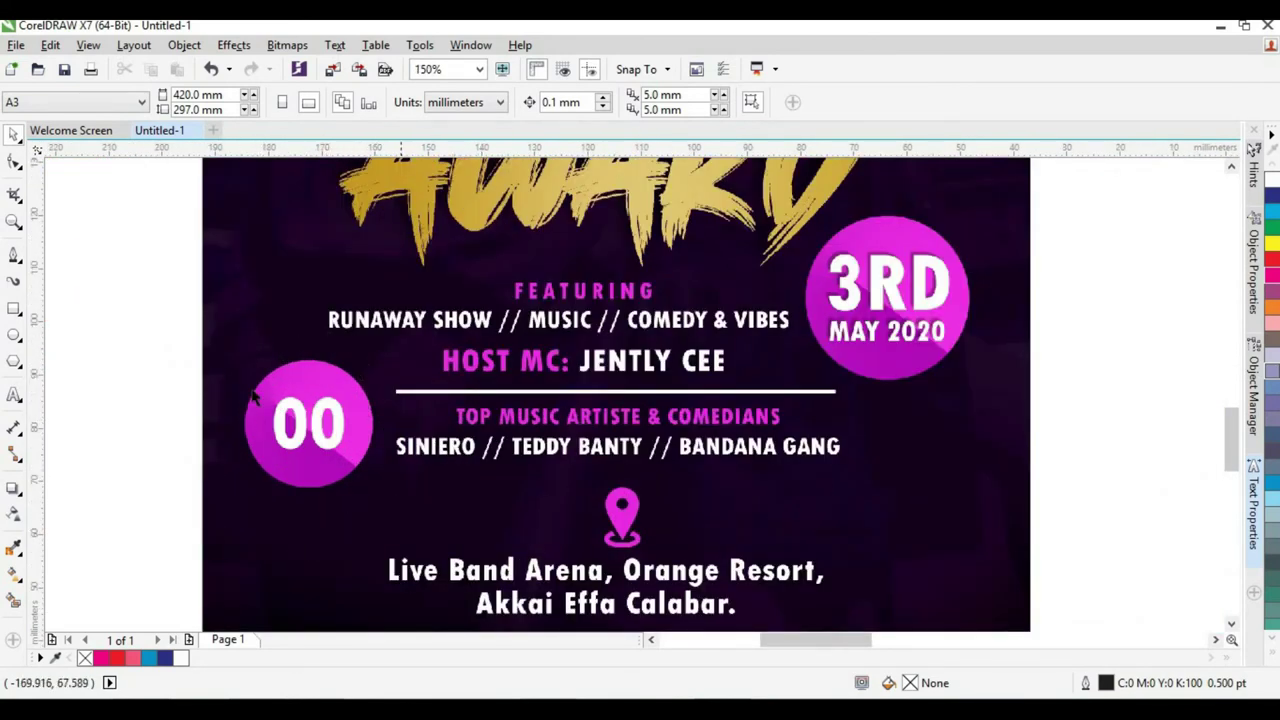
{"action": "scroll", "coordinate": [345, 475], "scroll_direction": "down", "scroll_amount": 2}
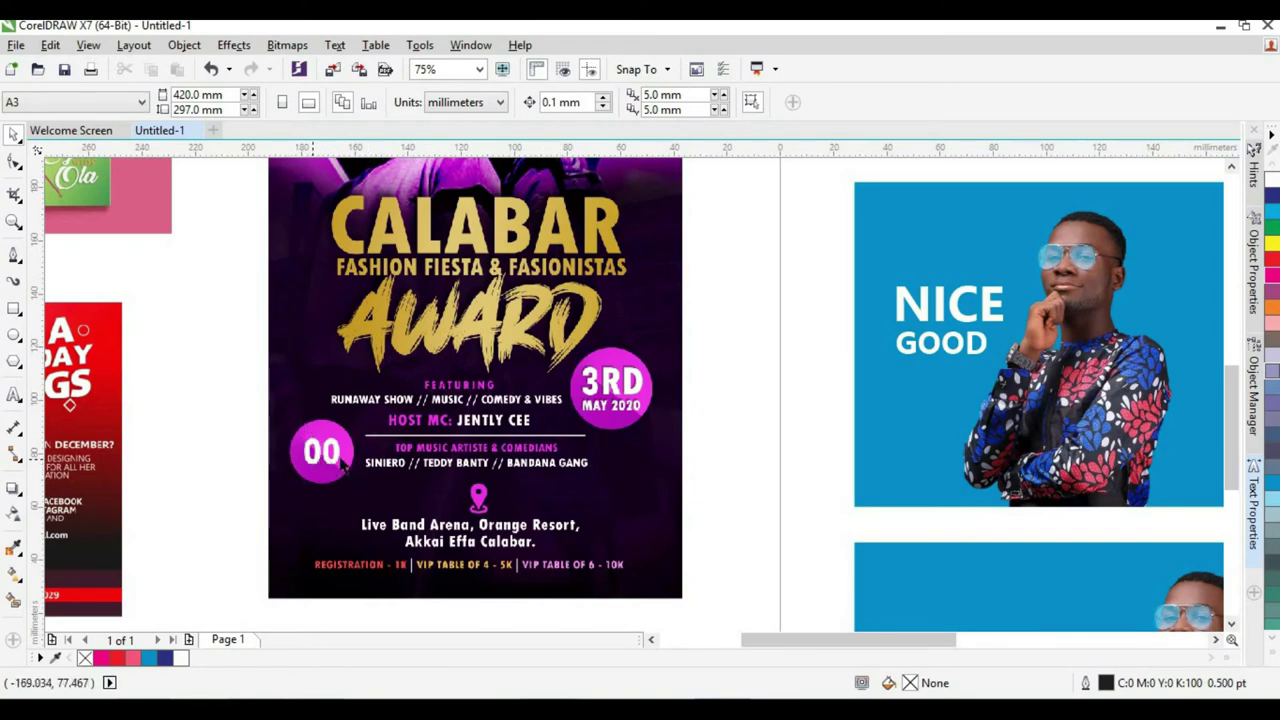
{"action": "scroll", "coordinate": [456, 475], "scroll_direction": "down", "scroll_amount": 1}
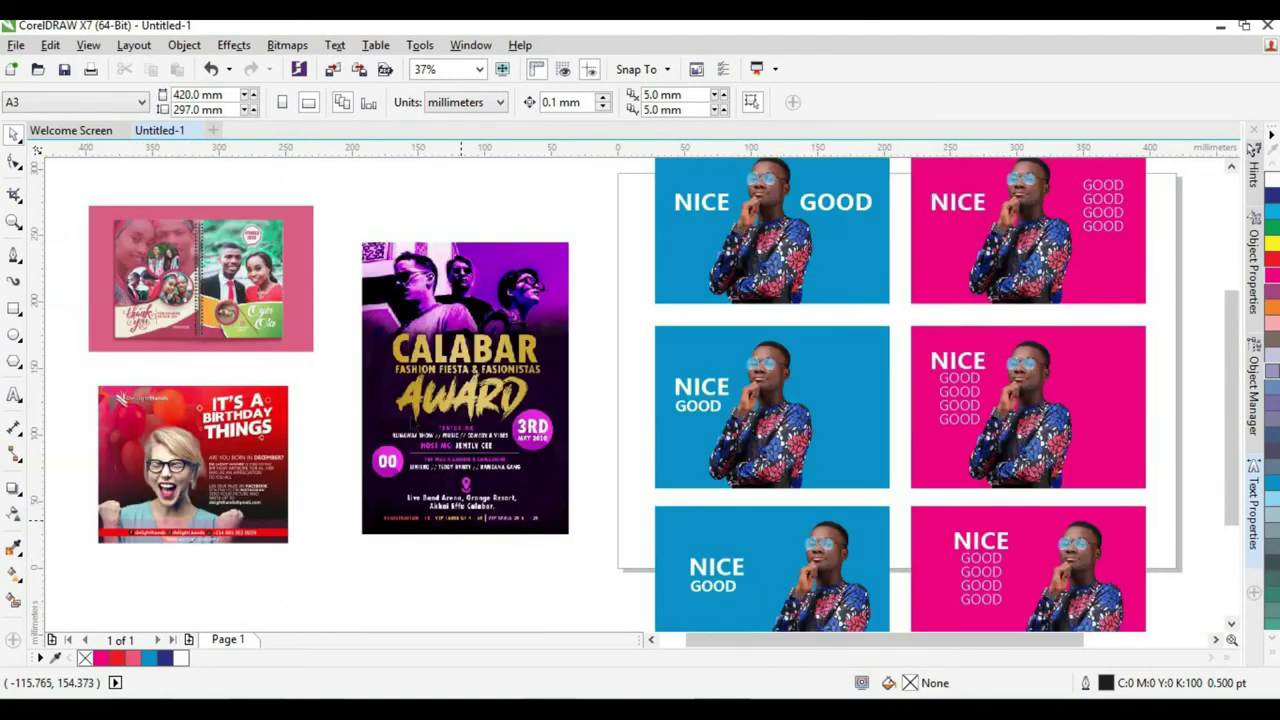
{"action": "scroll", "coordinate": [450, 485], "scroll_direction": "up", "scroll_amount": 1}
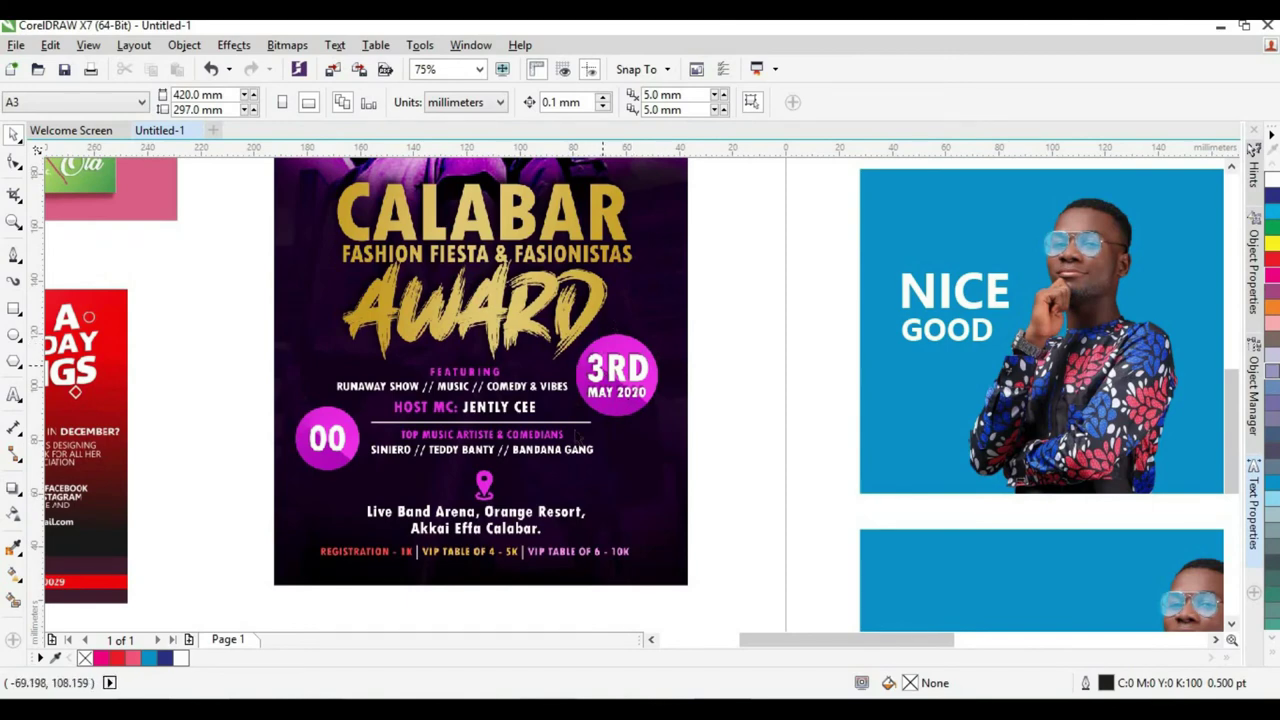
{"action": "scroll", "coordinate": [578, 432], "scroll_direction": "down", "scroll_amount": 1}
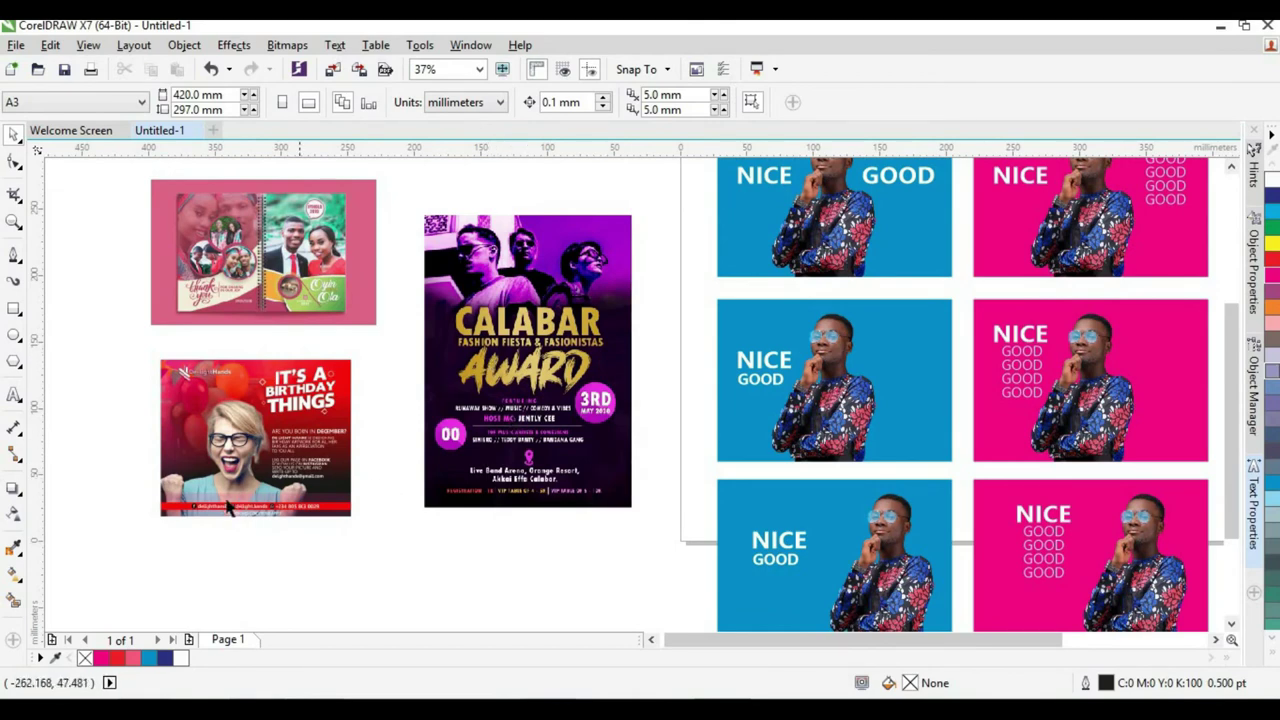
{"action": "scroll", "coordinate": [222, 500], "scroll_direction": "up", "scroll_amount": 1}
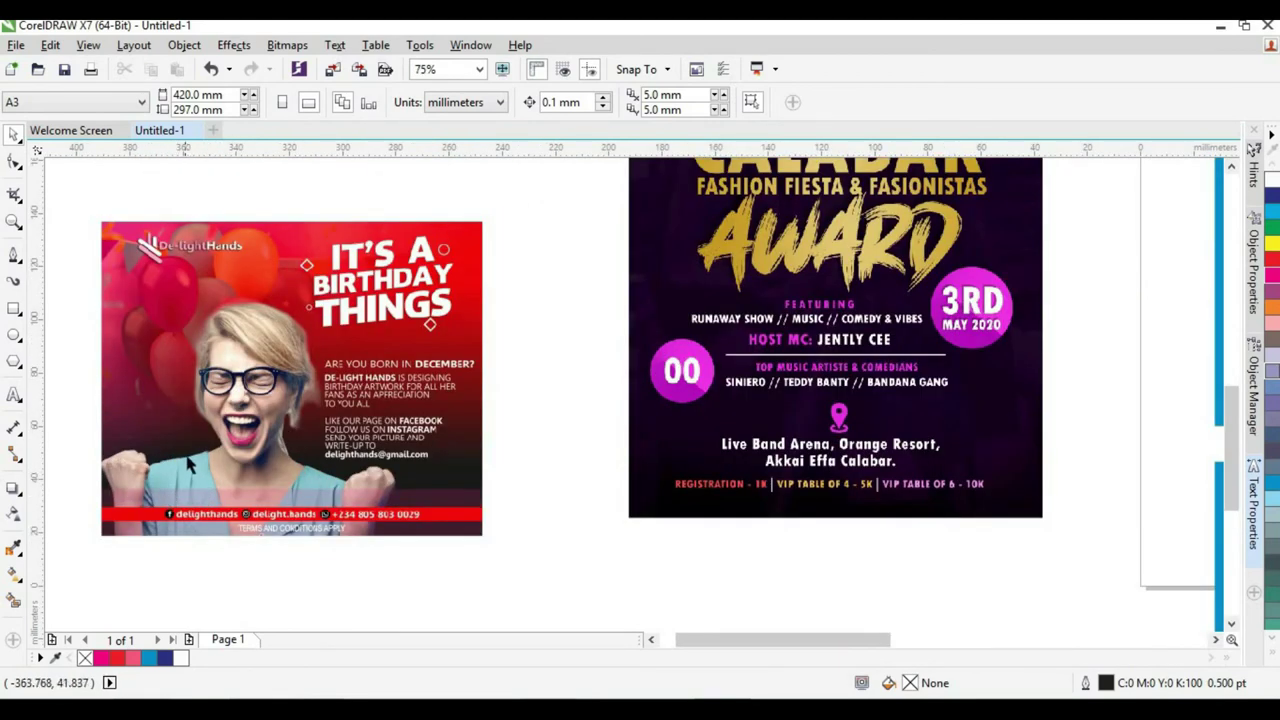
{"action": "scroll", "coordinate": [116, 420], "scroll_direction": "up", "scroll_amount": 1}
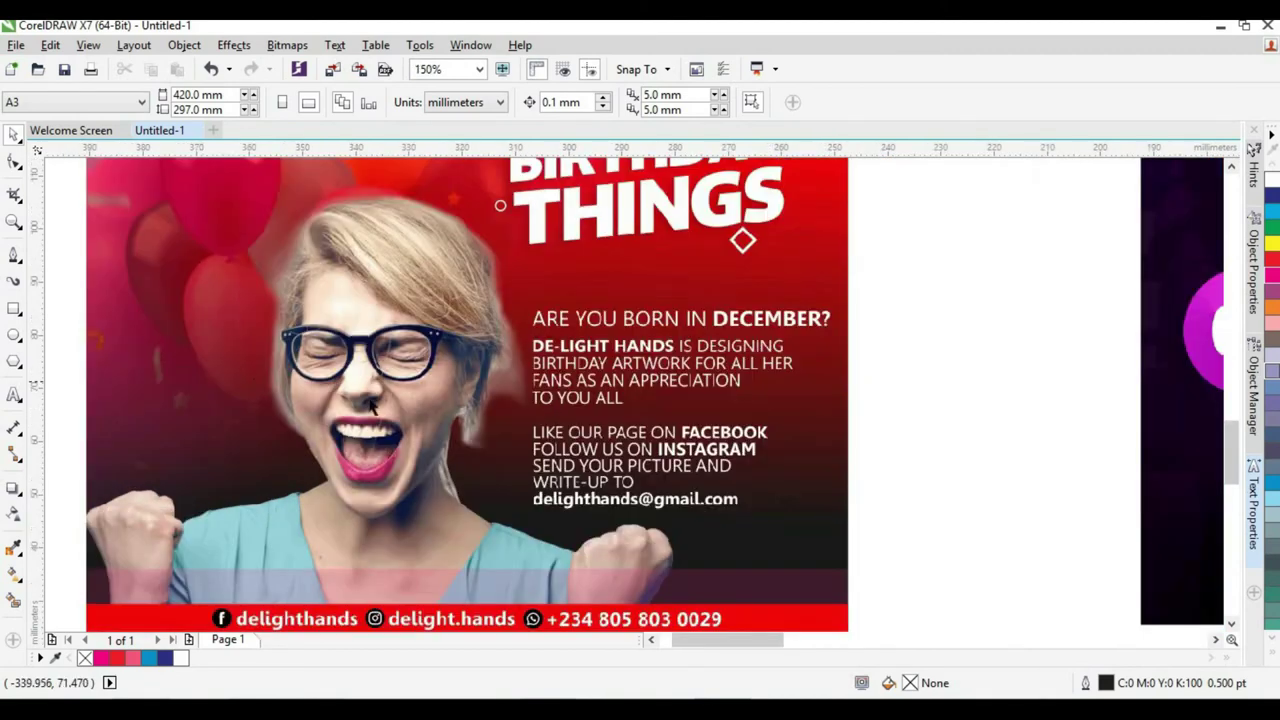
{"action": "scroll", "coordinate": [362, 405], "scroll_direction": "down", "scroll_amount": 1}
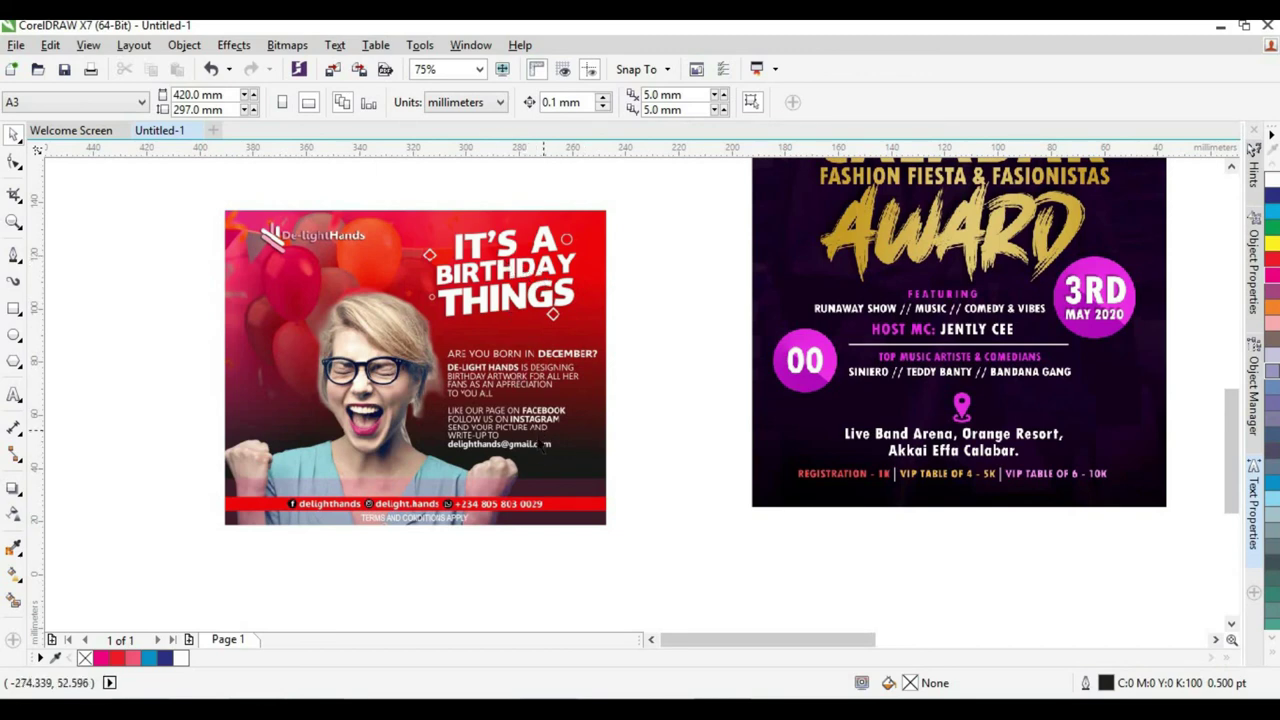
{"action": "scroll", "coordinate": [543, 448], "scroll_direction": "down", "scroll_amount": 3}
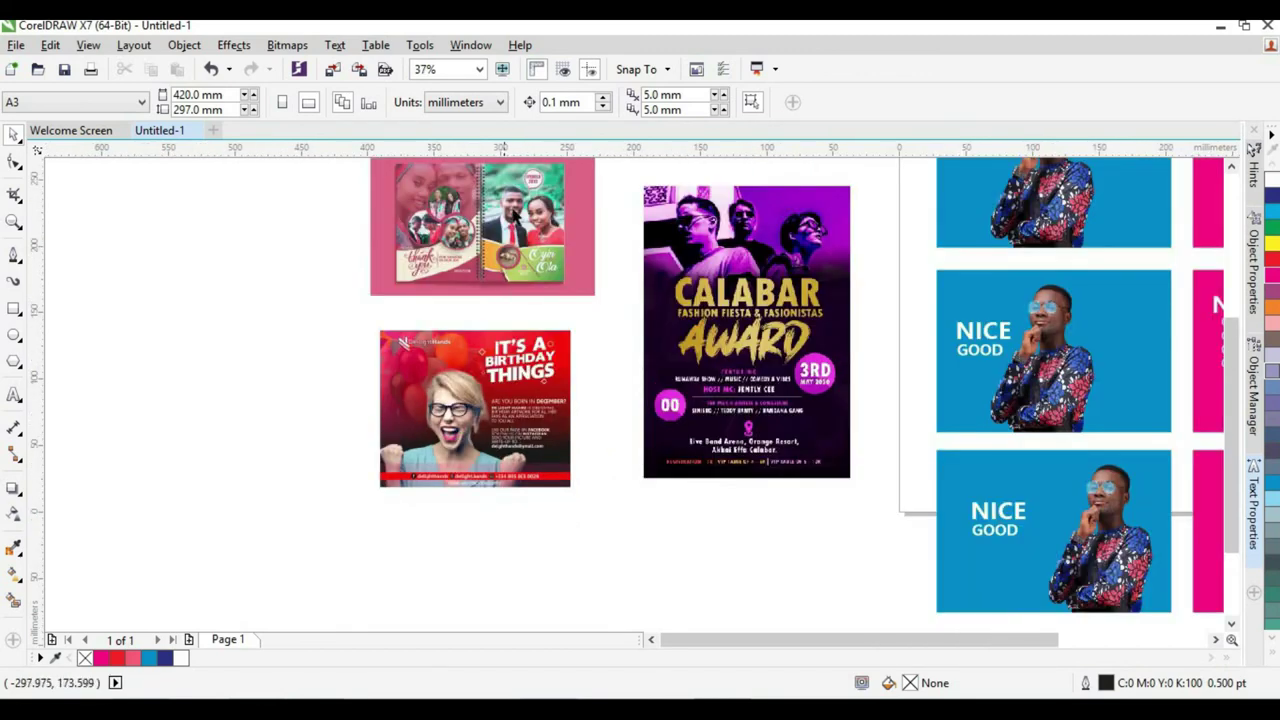
{"action": "scroll", "coordinate": [507, 300], "scroll_direction": "down", "scroll_amount": 1}
{"action": "scroll", "coordinate": [507, 300], "scroll_direction": "up", "scroll_amount": 1}
{"action": "scroll", "coordinate": [484, 318], "scroll_direction": "up", "scroll_amount": 2}
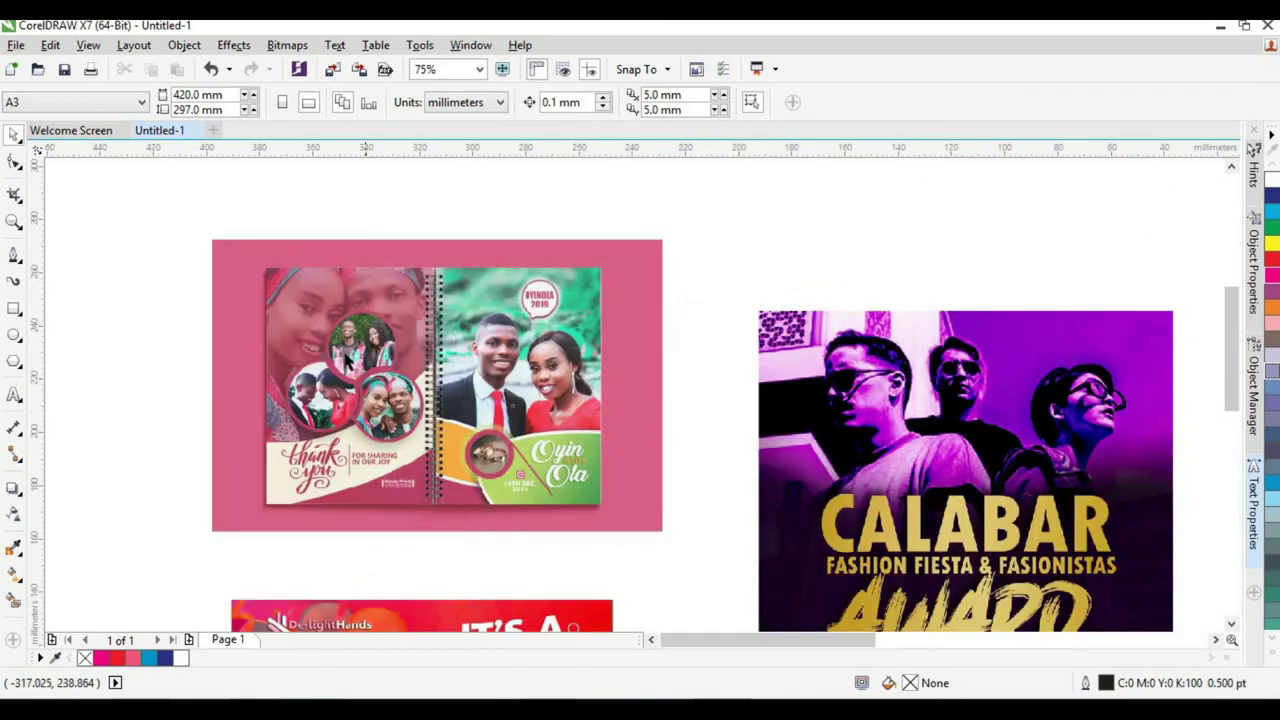
{"action": "scroll", "coordinate": [349, 362], "scroll_direction": "up", "scroll_amount": 2}
{"action": "scroll", "coordinate": [507, 322], "scroll_direction": "down", "scroll_amount": 1}
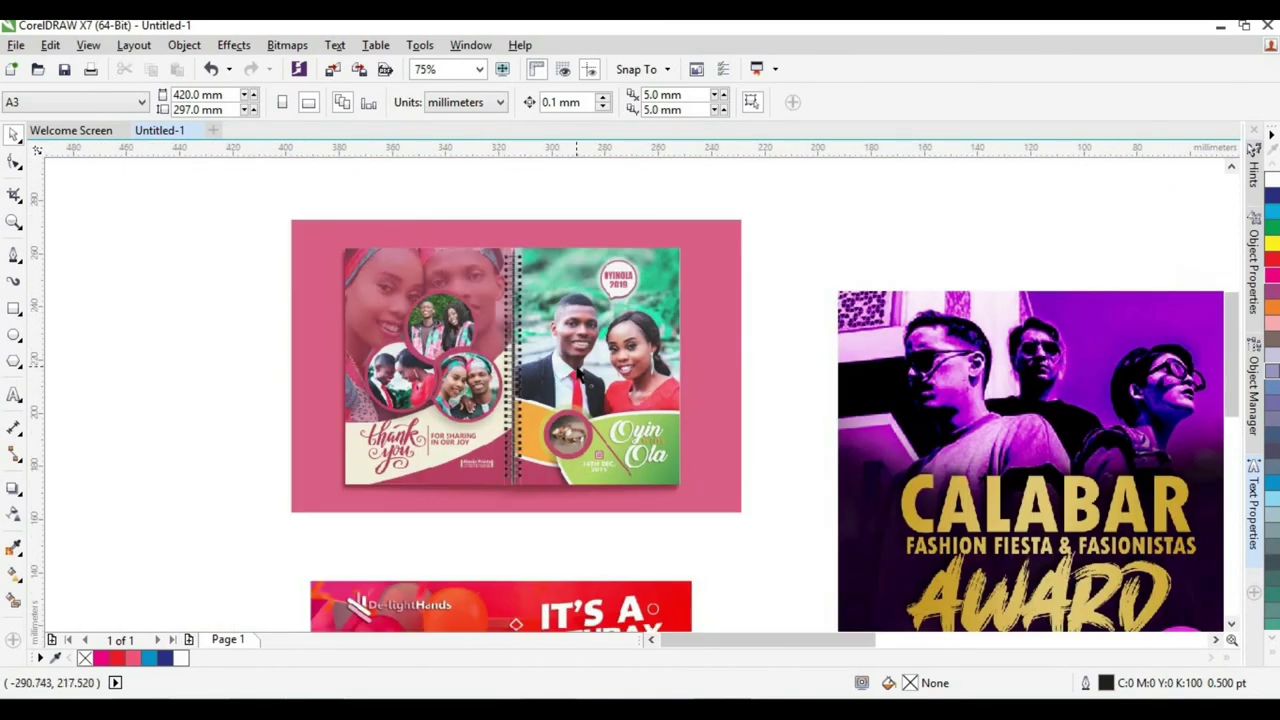
{"action": "scroll", "coordinate": [584, 357], "scroll_direction": "up", "scroll_amount": 1}
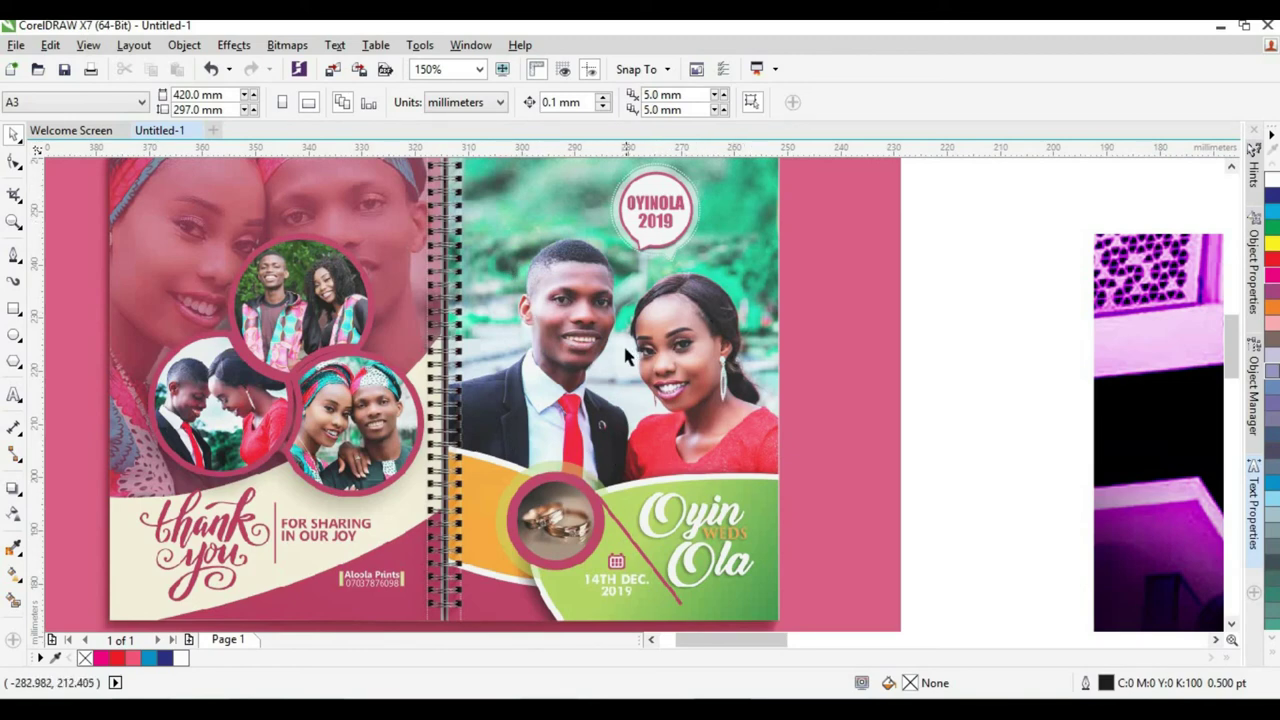
{"action": "scroll", "coordinate": [623, 343], "scroll_direction": "down", "scroll_amount": 1}
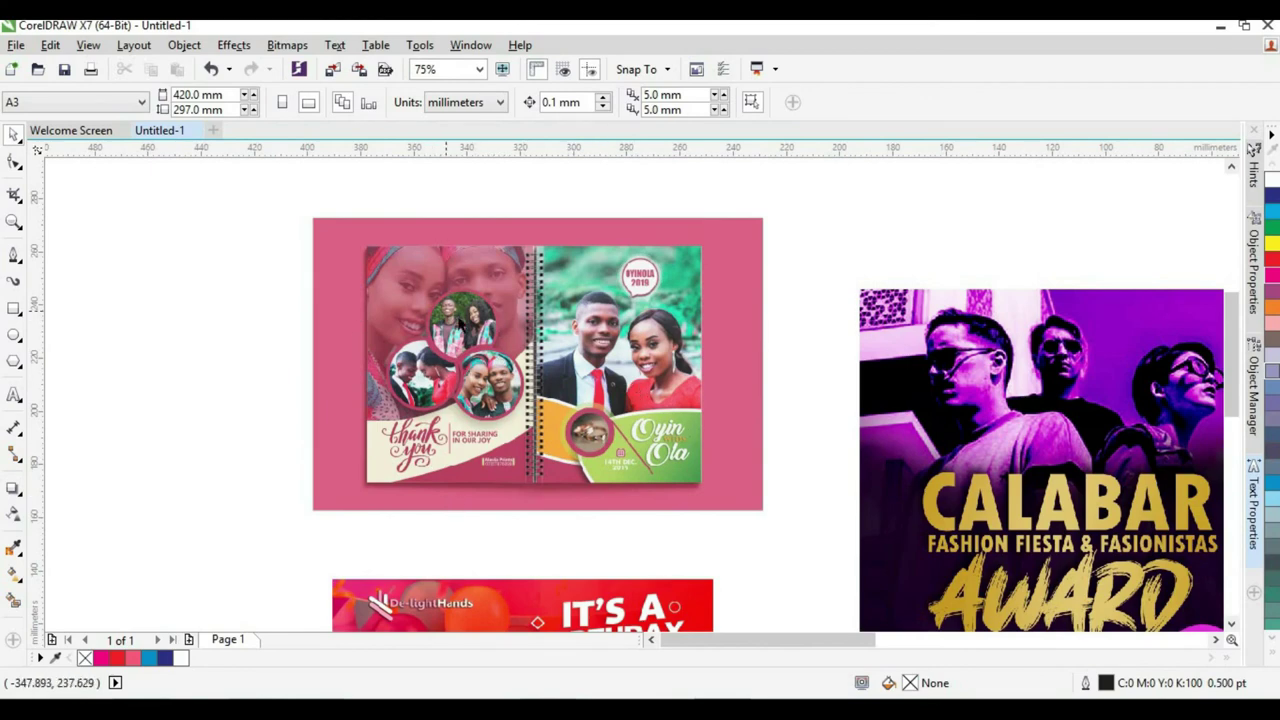
{"action": "scroll", "coordinate": [512, 343], "scroll_direction": "down", "scroll_amount": 1}
{"action": "scroll", "coordinate": [490, 332], "scroll_direction": "down", "scroll_amount": 1}
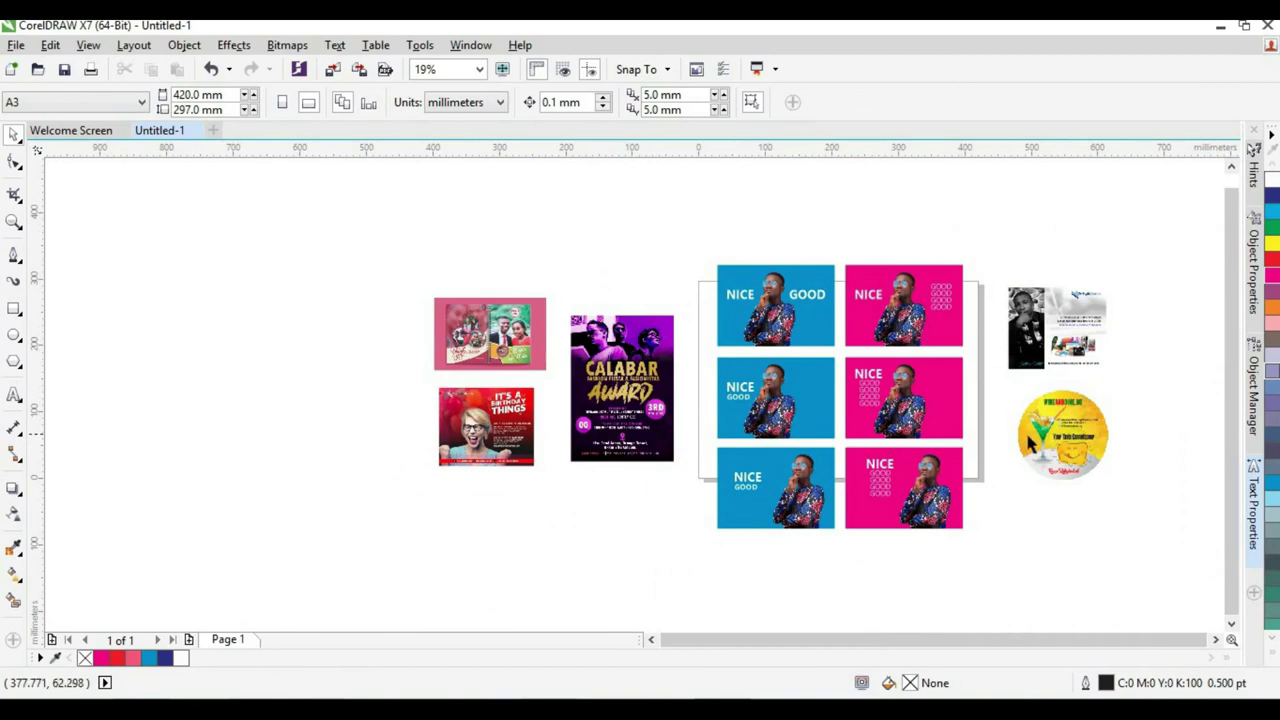
{"action": "scroll", "coordinate": [1033, 440], "scroll_direction": "up", "scroll_amount": 1}
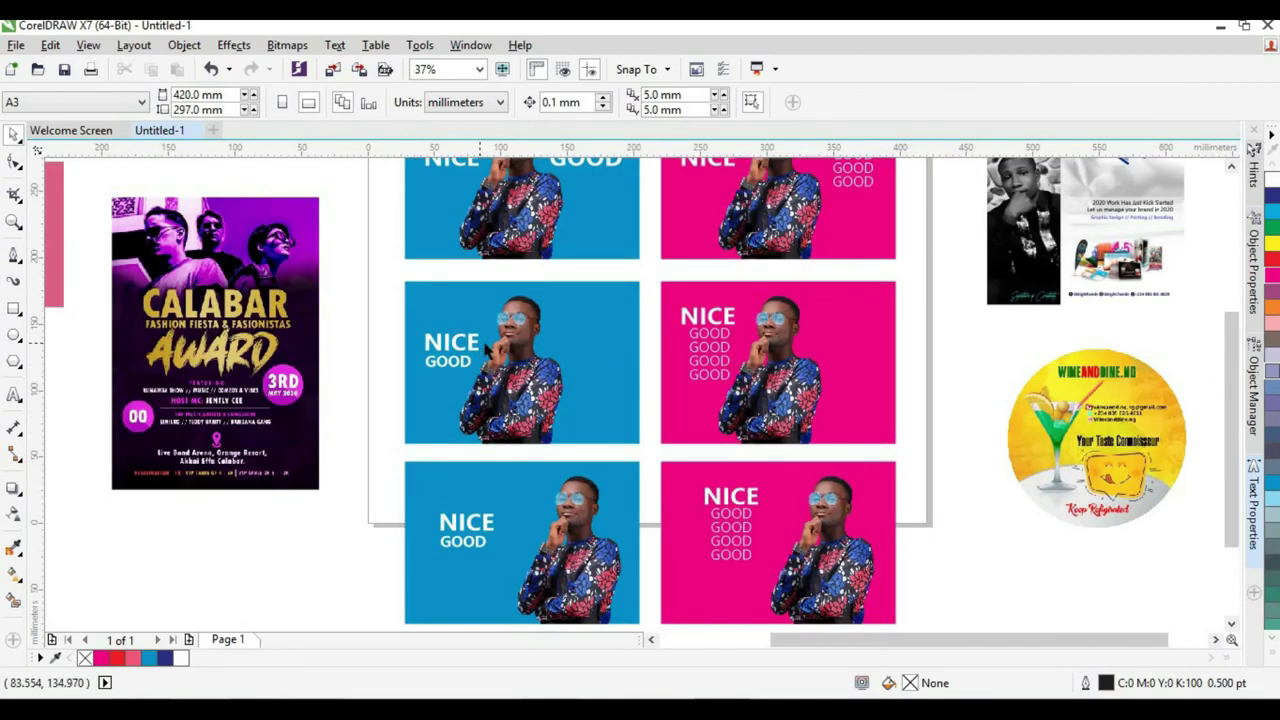
{"action": "scroll", "coordinate": [490, 349], "scroll_direction": "up", "scroll_amount": 1}
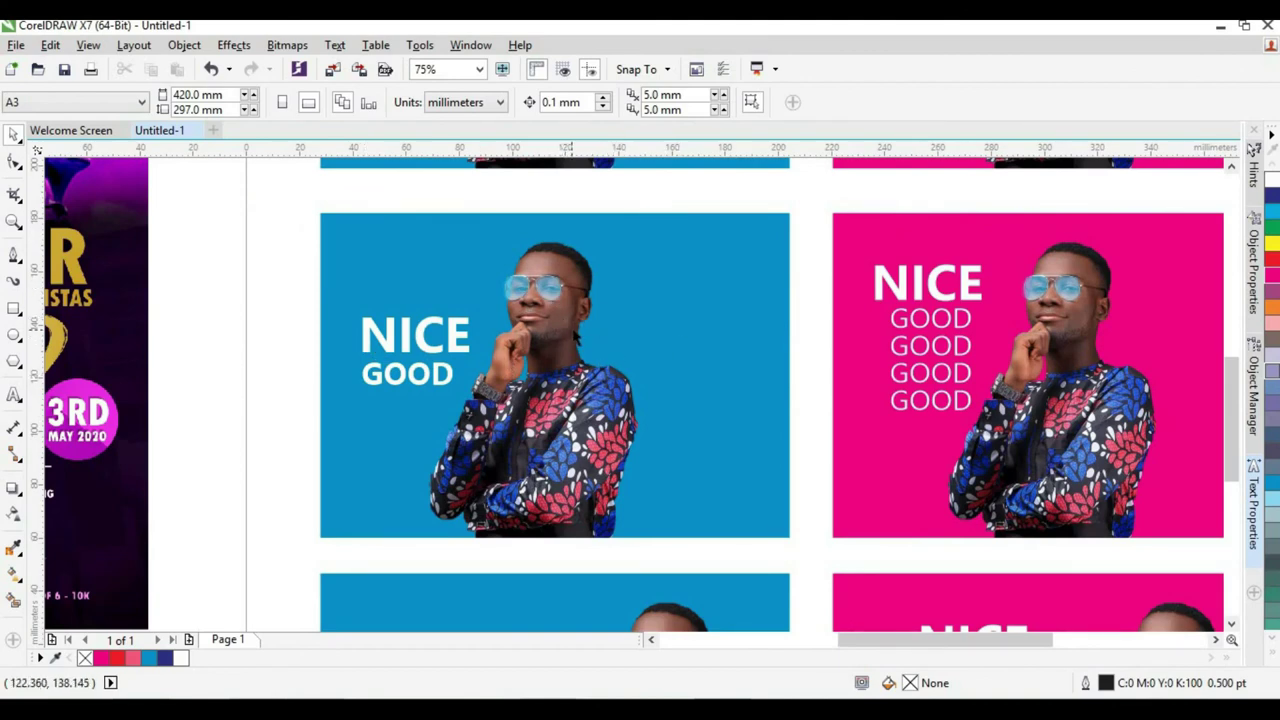
{"action": "scroll", "coordinate": [568, 335], "scroll_direction": "down", "scroll_amount": 1}
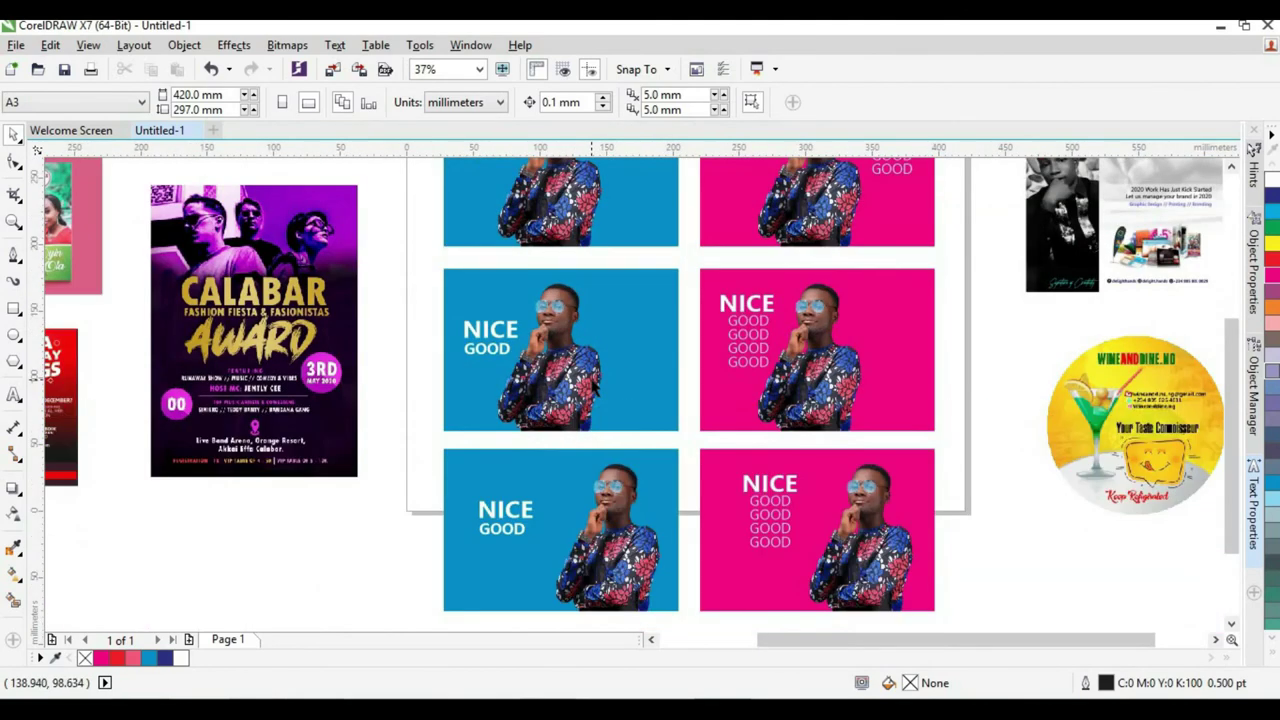
{"action": "scroll", "coordinate": [590, 345], "scroll_direction": "up", "scroll_amount": 1}
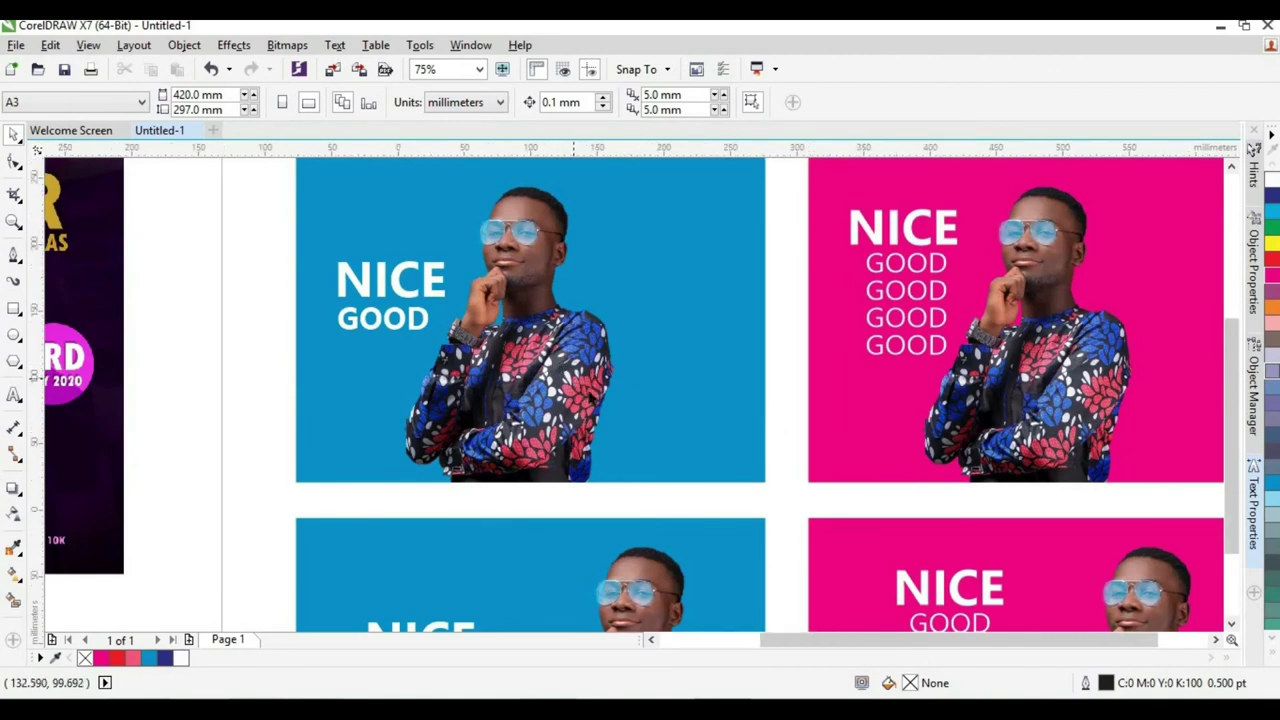
{"action": "scroll", "coordinate": [614, 398], "scroll_direction": "down", "scroll_amount": 1}
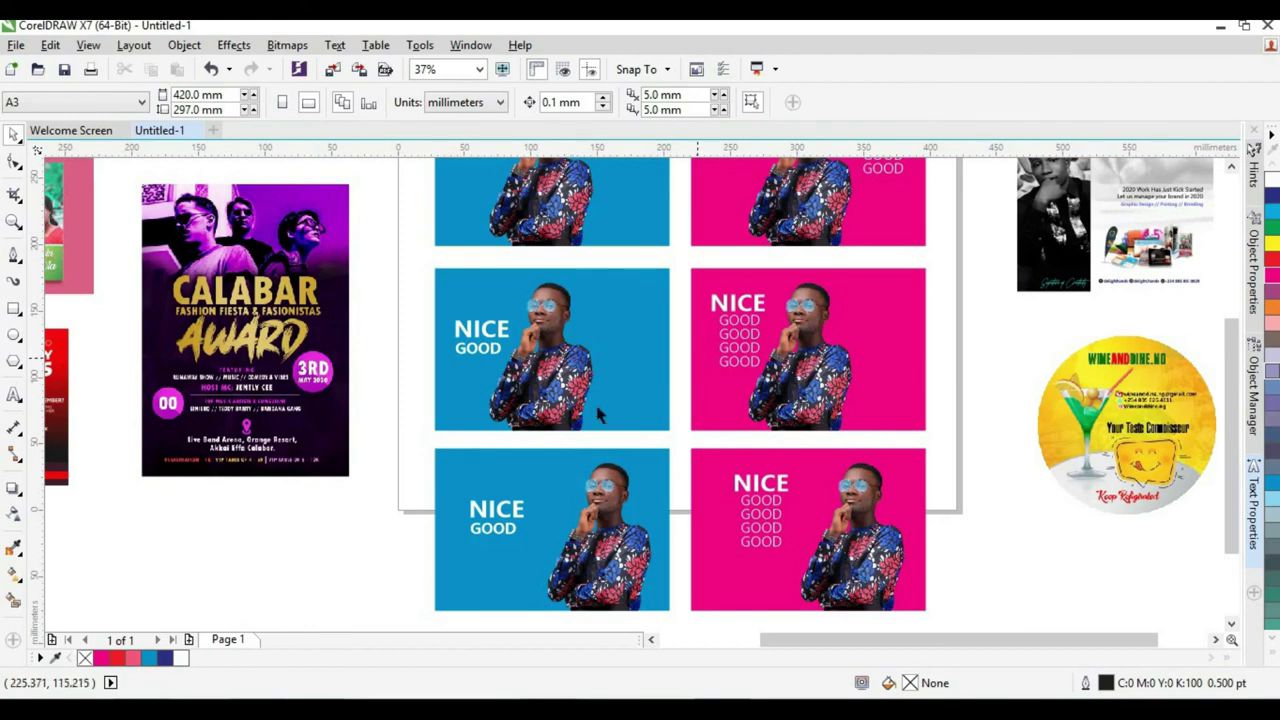
{"action": "scroll", "coordinate": [598, 385], "scroll_direction": "down", "scroll_amount": 2}
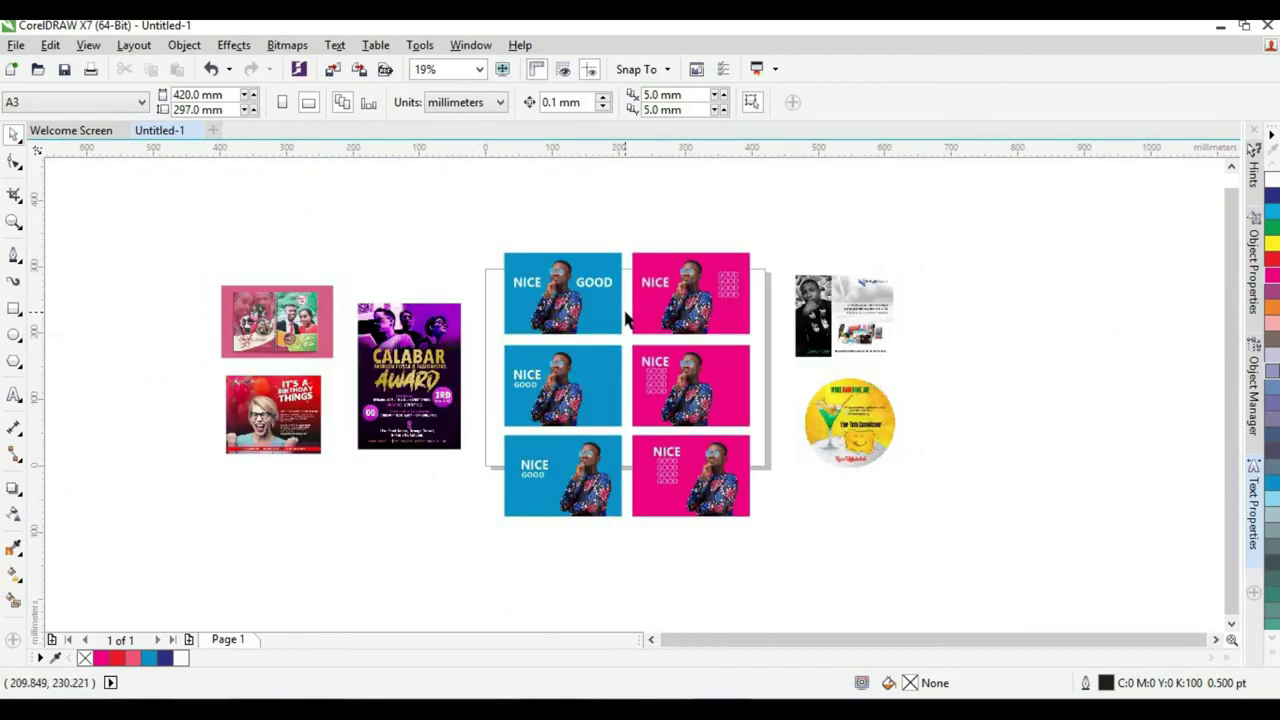
{"action": "scroll", "coordinate": [625, 318], "scroll_direction": "up", "scroll_amount": 2}
{"action": "scroll", "coordinate": [625, 322], "scroll_direction": "down", "scroll_amount": 2}
{"action": "left_click", "coordinate": [328, 352]}
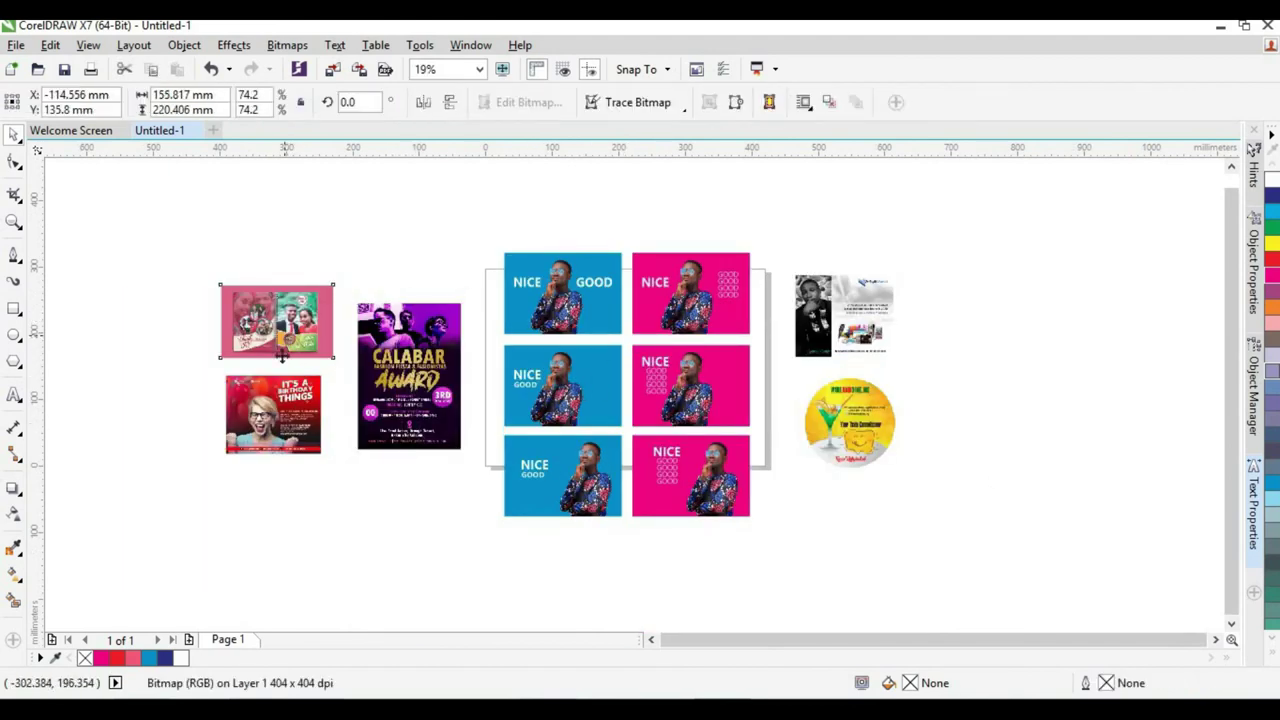
{"action": "key", "text": "Tab"}
{"action": "key", "text": "Tab"}
{"action": "key", "text": "Tab"}
{"action": "key", "text": "Tab"}
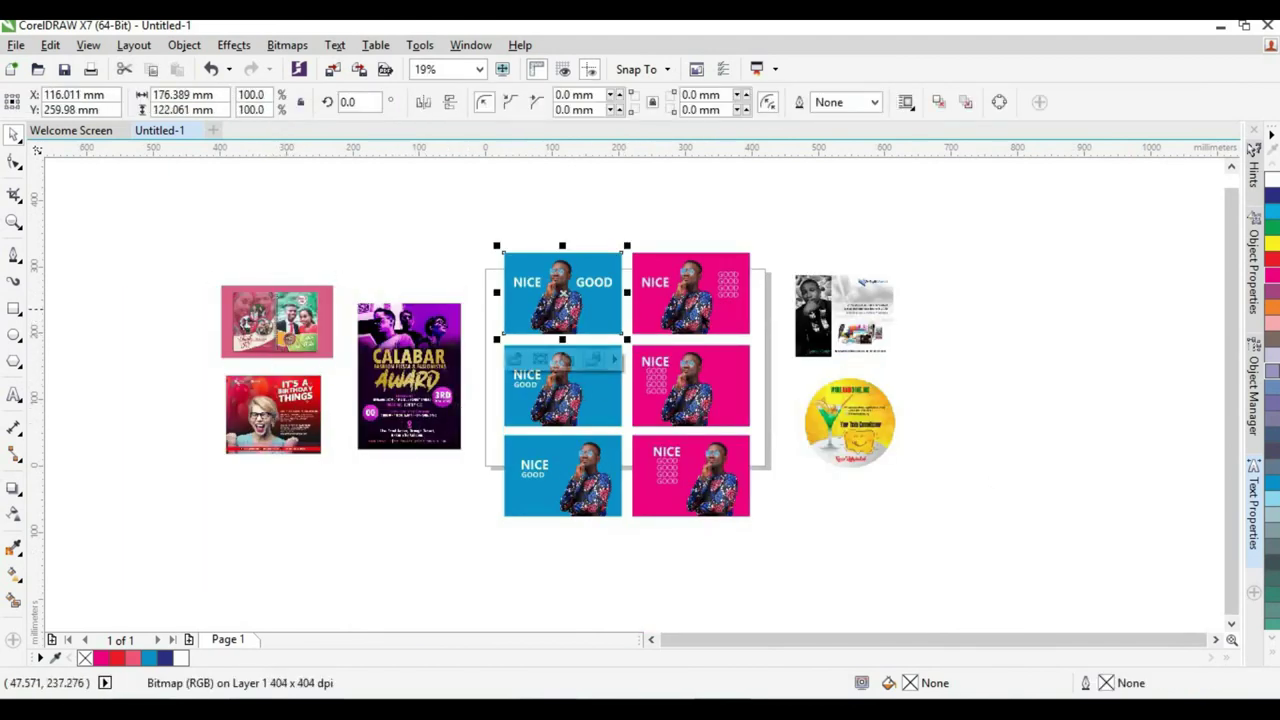
{"action": "key", "text": "Tab"}
{"action": "key", "text": "Tab"}
{"action": "key", "text": "Tab"}
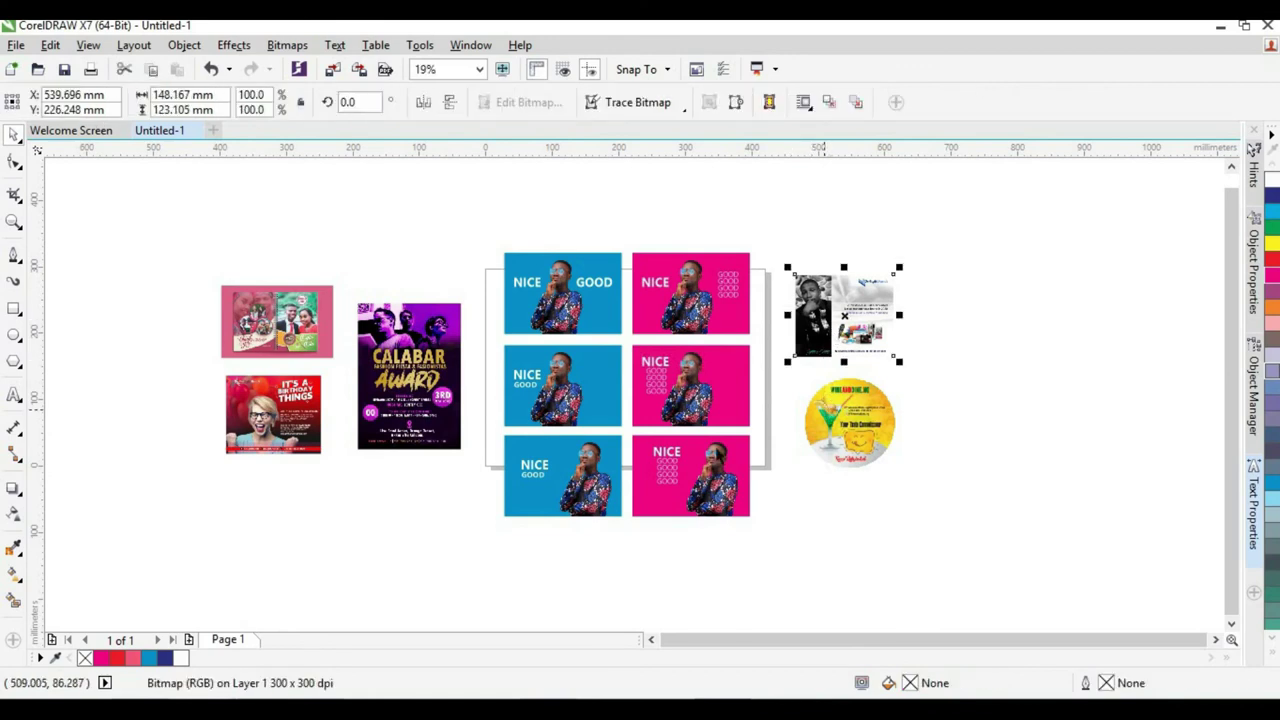
{"action": "key", "text": "Tab"}
{"action": "key", "text": "Tab"}
{"action": "key", "text": "Tab"}
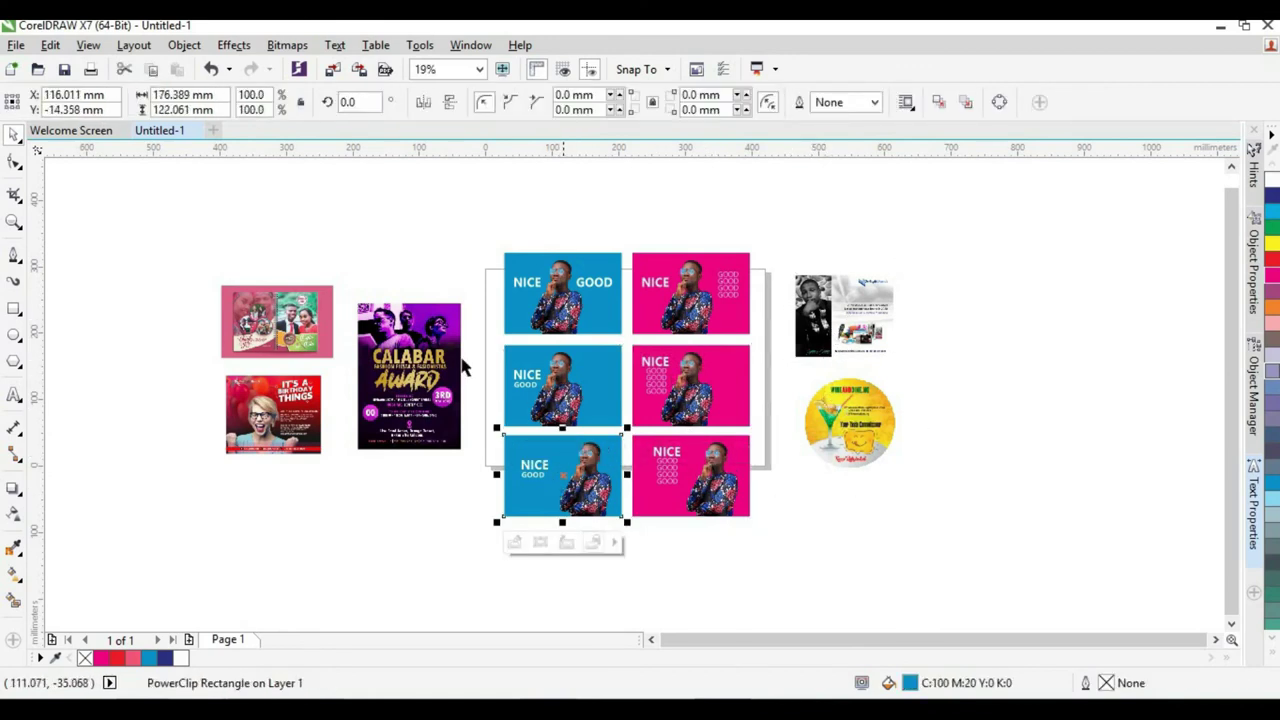
{"action": "key", "text": "Escape"}
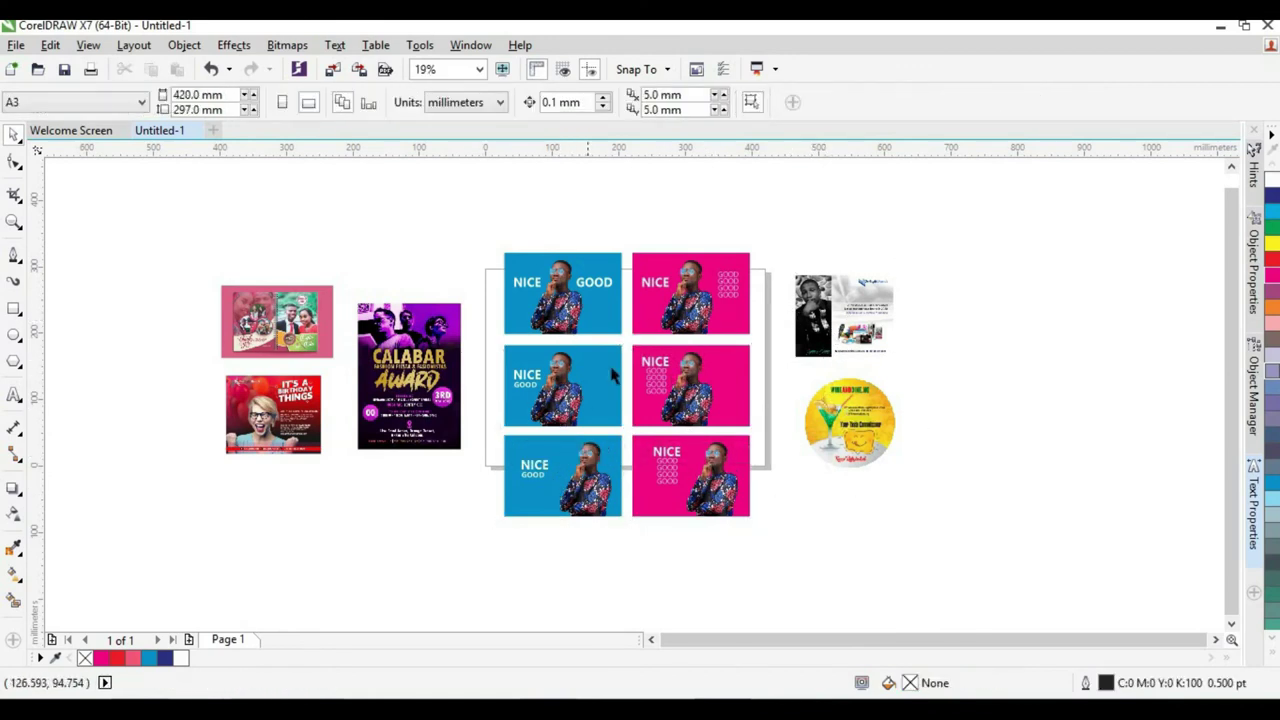